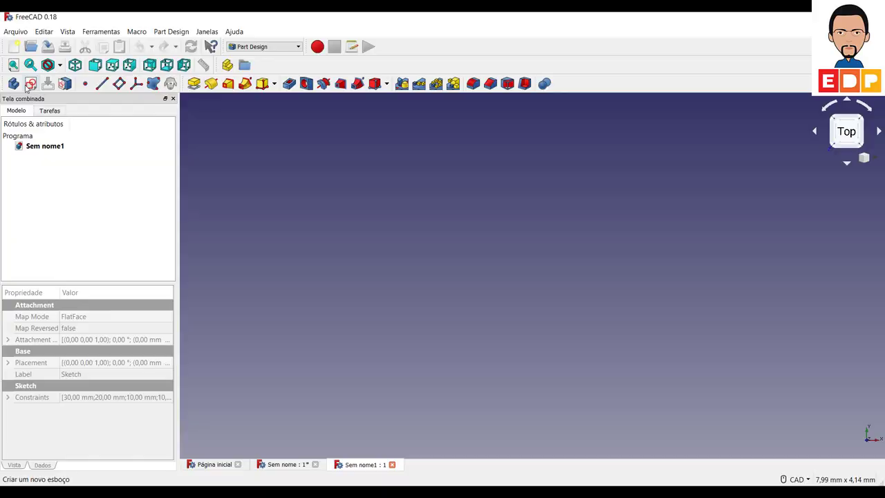
Start a new Part Design sketch on XY_Plane and pan the view to reposition the origin.
{"action": "left_click", "coordinate": [31, 84]}
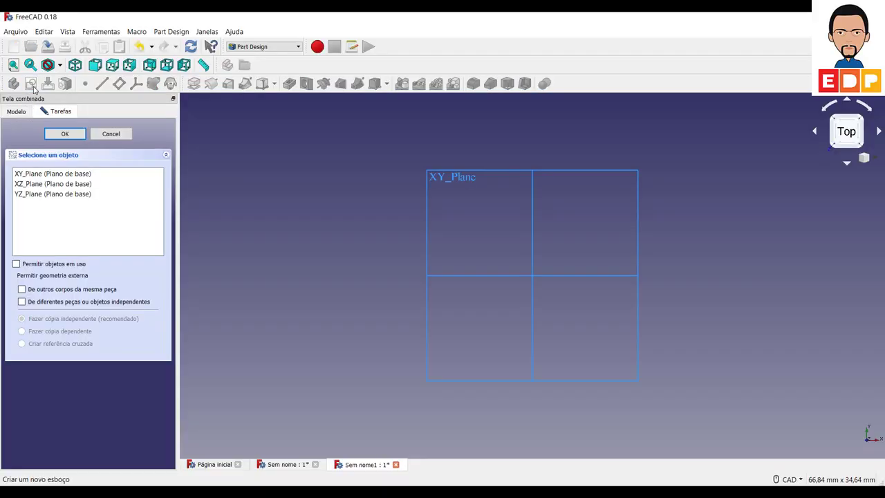
{"action": "left_click", "coordinate": [64, 134]}
{"action": "mouse_move", "coordinate": [513, 261]}
{"action": "middle_mouse_down"}
{"action": "mouse_move", "coordinate": [458, 320]}
{"action": "mouse_move", "coordinate": [481, 309]}
{"action": "middle_mouse_up"}
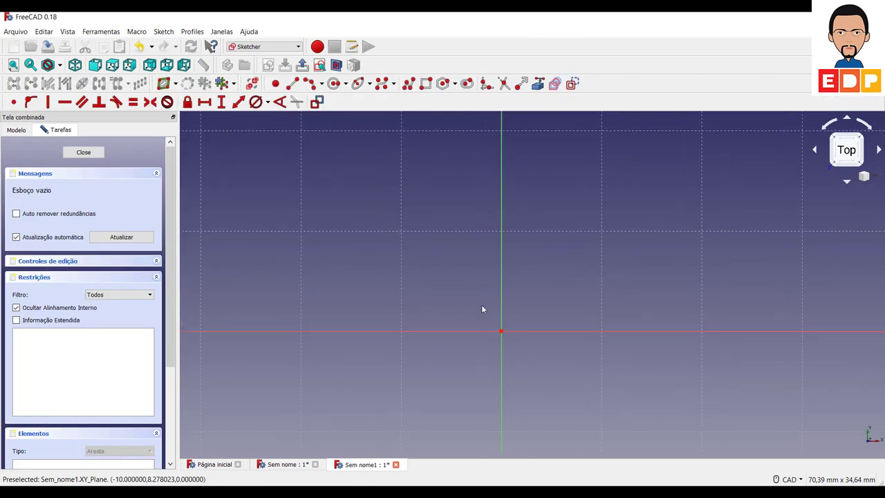
Draw a smaller and a larger semicircle, both centred on the origin, using centre-and-endpoints arcs.
{"action": "left_click", "coordinate": [322, 83]}
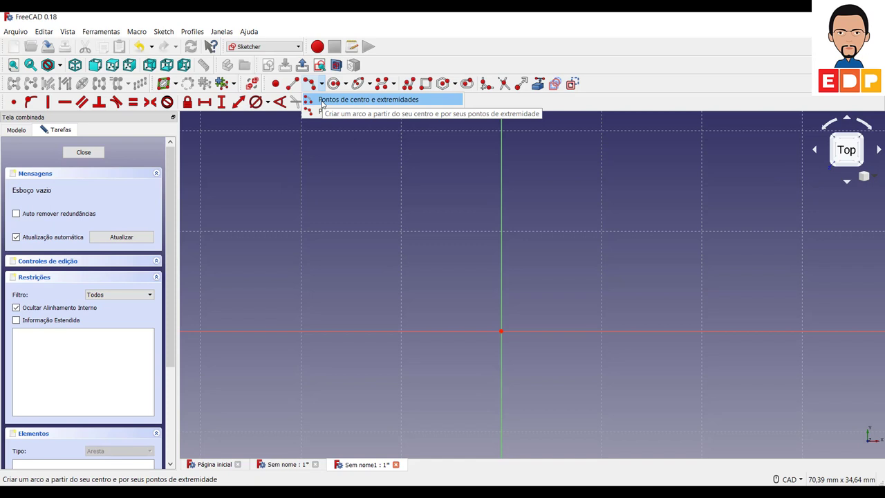
{"action": "left_click", "coordinate": [322, 100]}
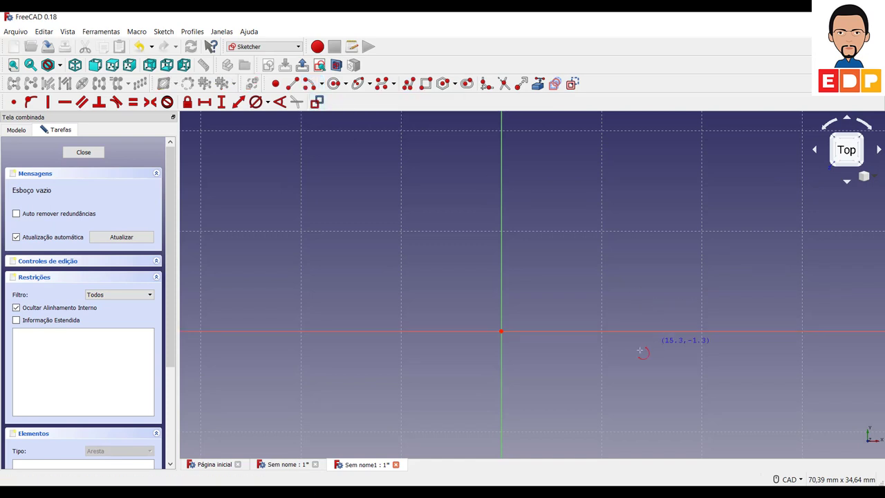
{"action": "left_click", "coordinate": [501, 332]}
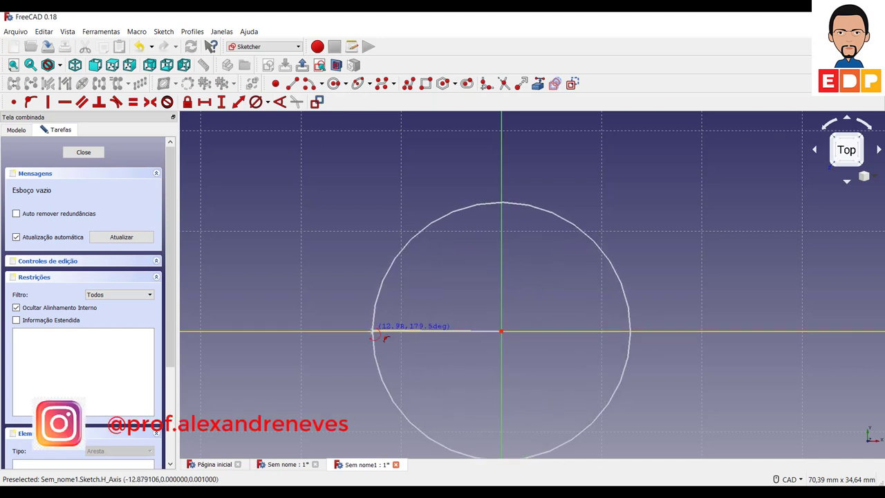
{"action": "left_click", "coordinate": [374, 333]}
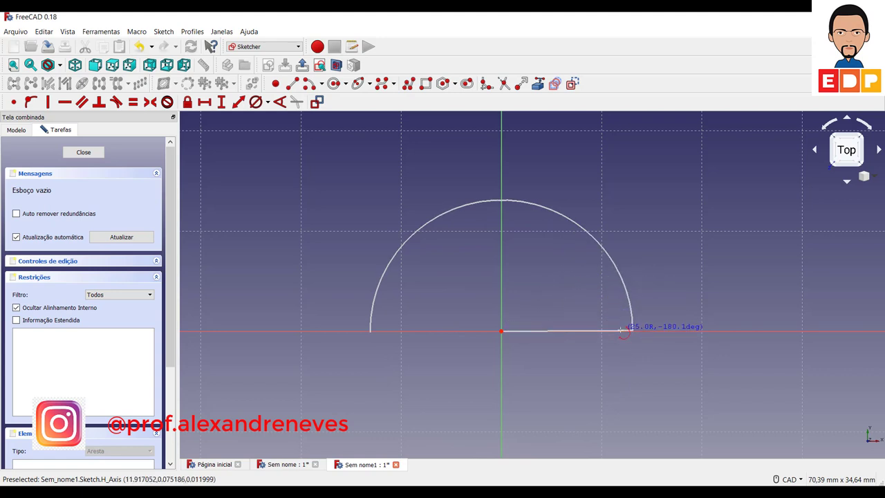
{"action": "left_click", "coordinate": [631, 331]}
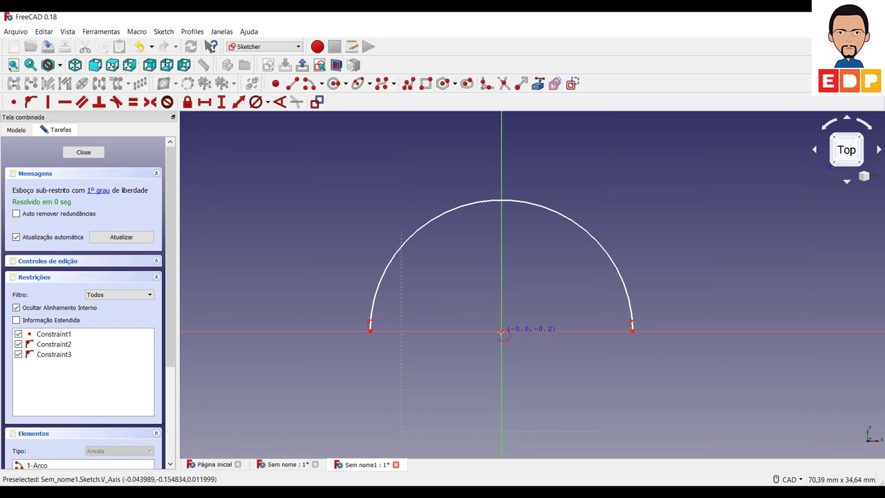
{"action": "left_click", "coordinate": [501, 332]}
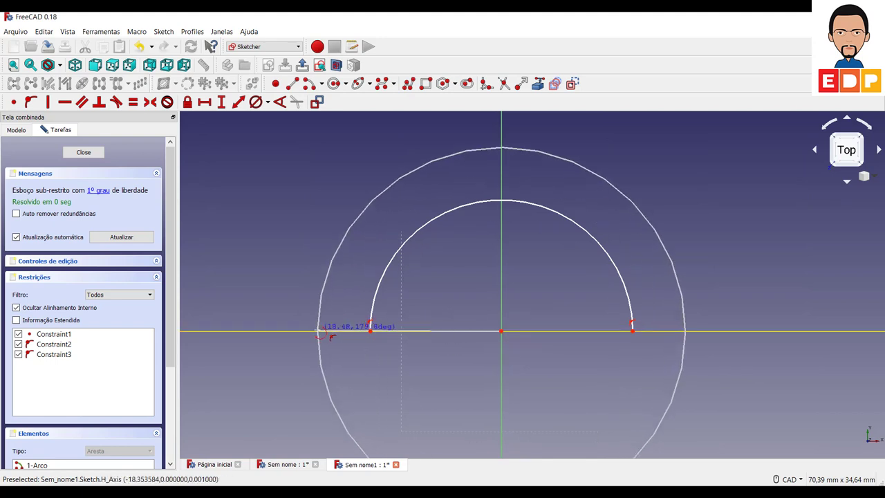
{"action": "left_click", "coordinate": [317, 330]}
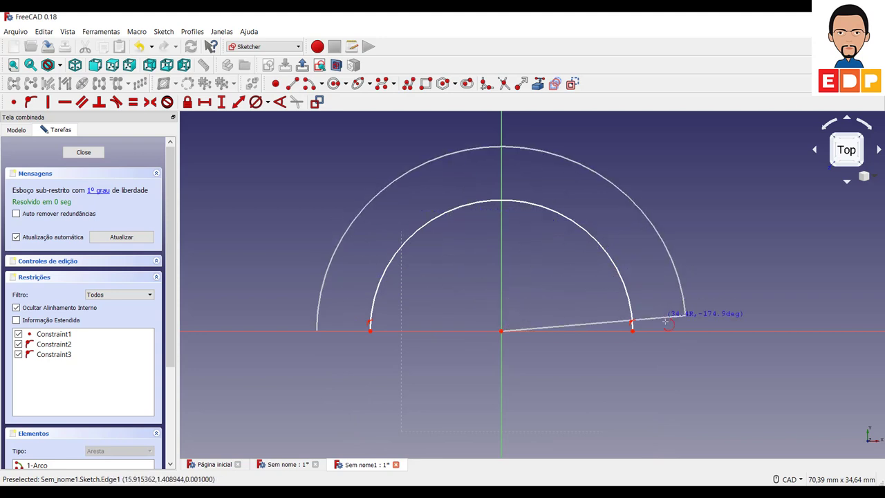
{"action": "left_click", "coordinate": [685, 329]}
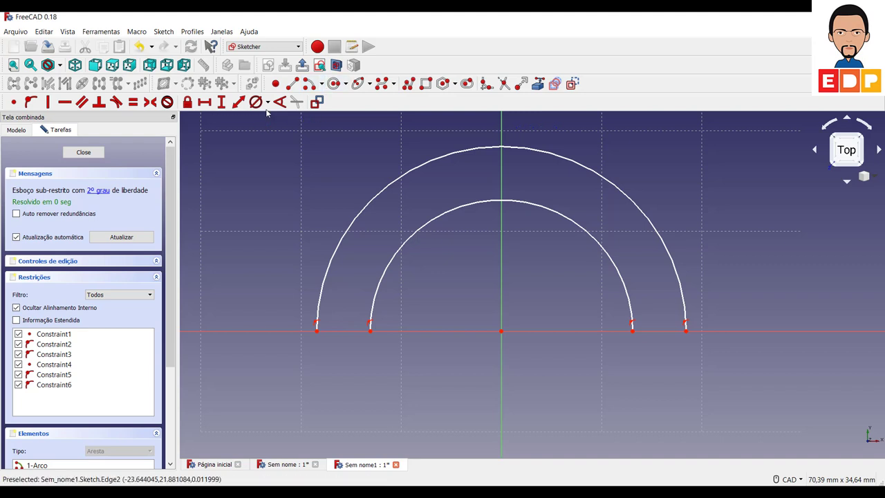
Give the outer arc a 60 mm diameter and the inner arc a 40 mm diameter.
{"action": "left_click", "coordinate": [258, 105]}
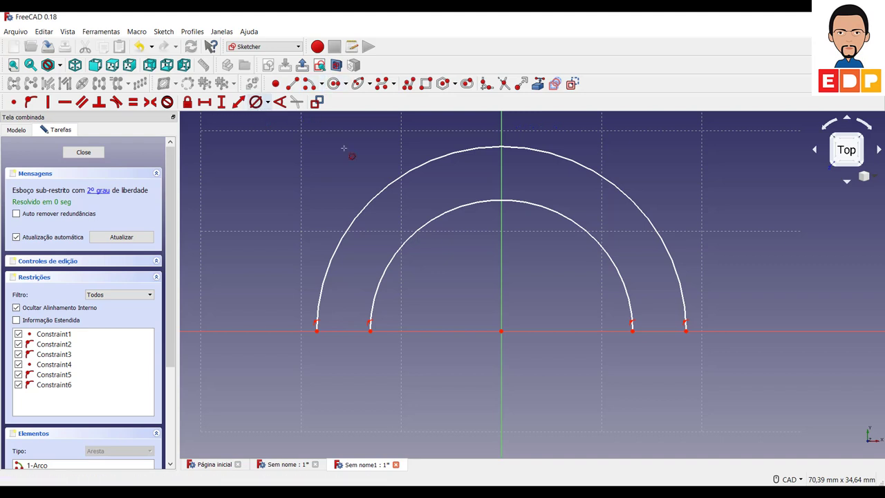
{"action": "left_click", "coordinate": [402, 175]}
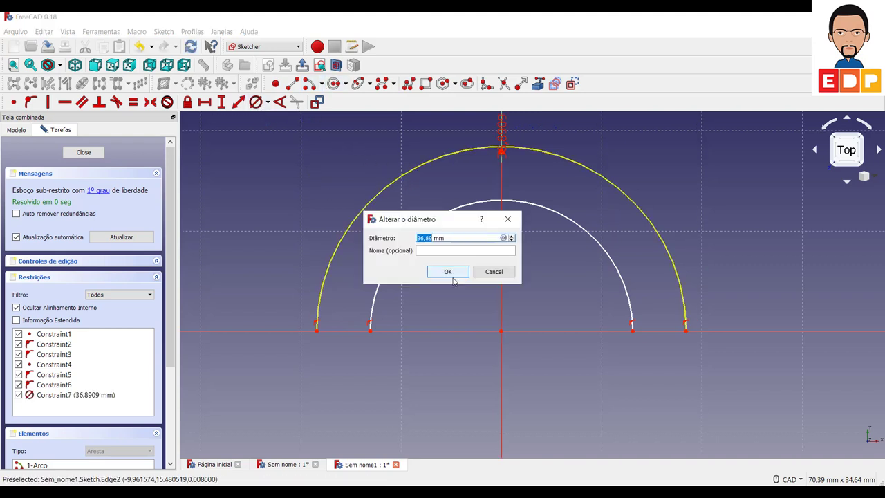
{"action": "type", "text": "60"}
{"action": "left_click", "coordinate": [452, 277]}
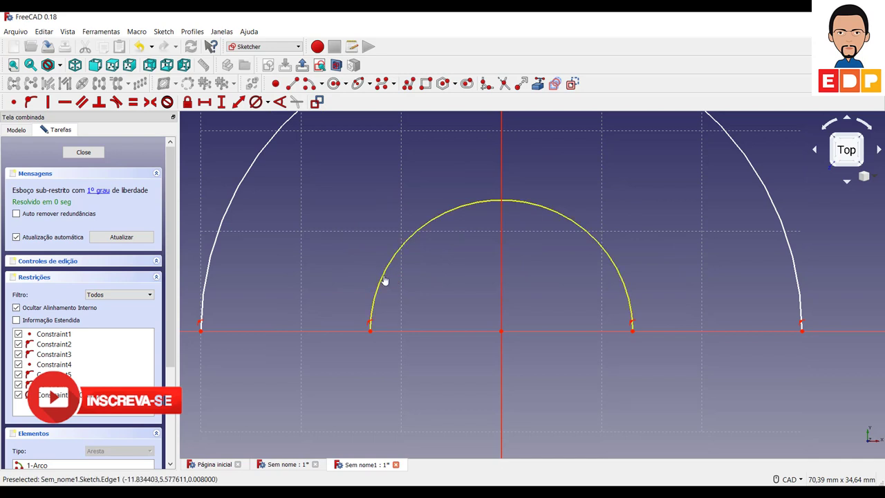
{"action": "left_click", "coordinate": [385, 278]}
{"action": "type", "text": "40"}
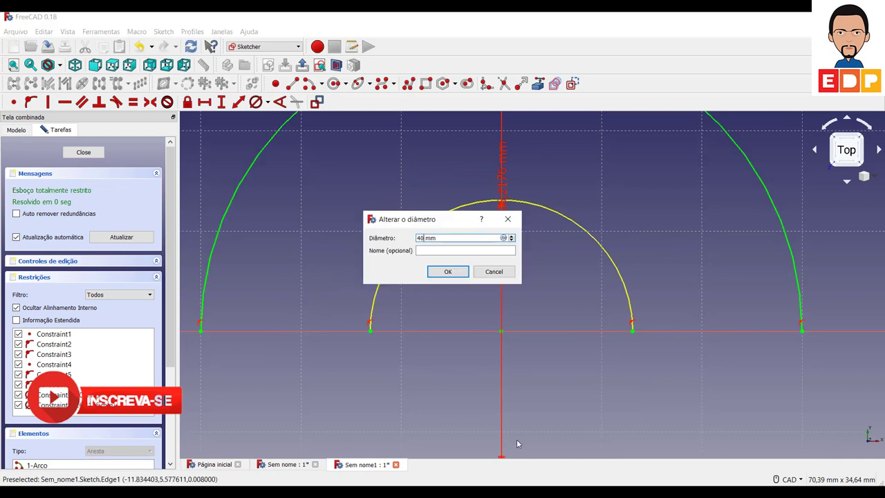
{"action": "key", "text": "Return"}
{"action": "scroll", "coordinate": [553, 312], "scroll_direction": "down", "scroll_amount": 3}
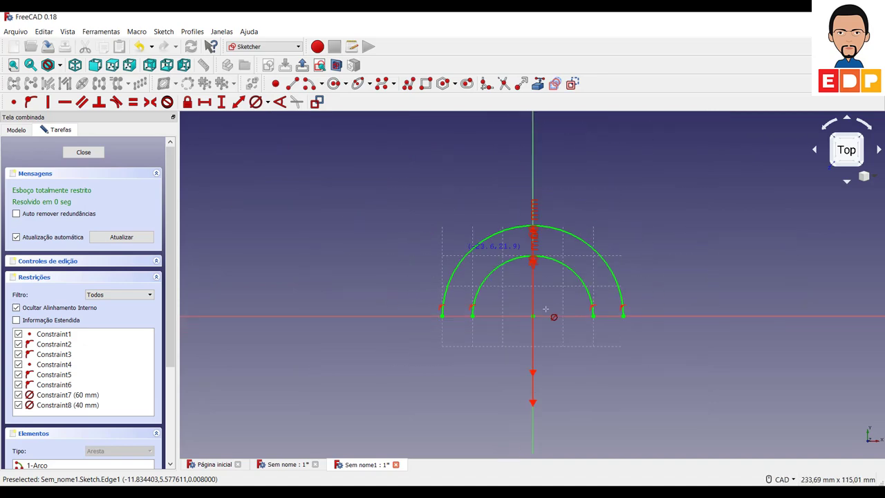
{"action": "scroll", "coordinate": [546, 309], "scroll_direction": "up", "scroll_amount": 3}
{"action": "scroll", "coordinate": [546, 309], "scroll_direction": "down", "scroll_amount": 6}
{"action": "scroll", "coordinate": [546, 309], "scroll_direction": "up", "scroll_amount": 5}
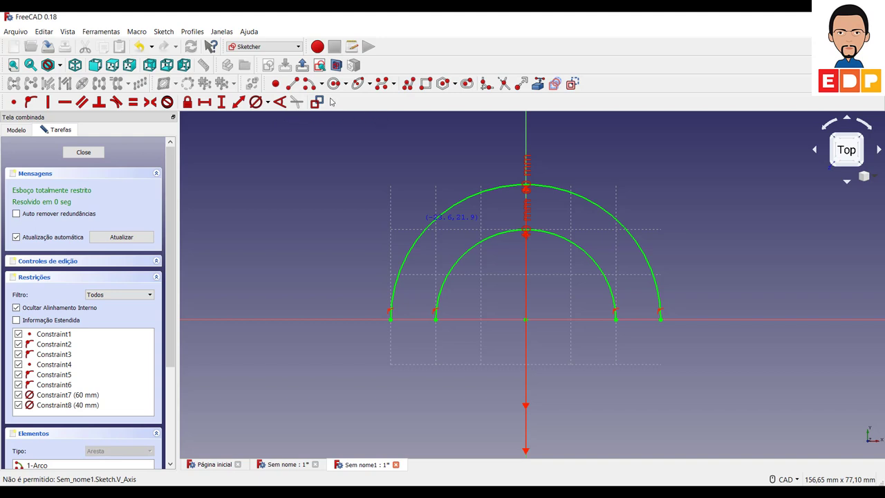
{"action": "left_click", "coordinate": [293, 84]}
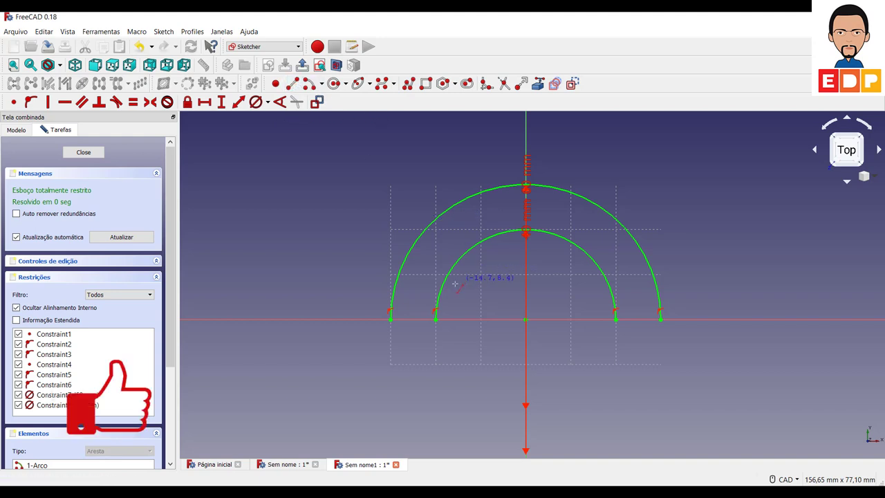
Draw a line left along the X axis from the inner arc's end and delete redundant Constraint11.
{"action": "left_click", "coordinate": [434, 318]}
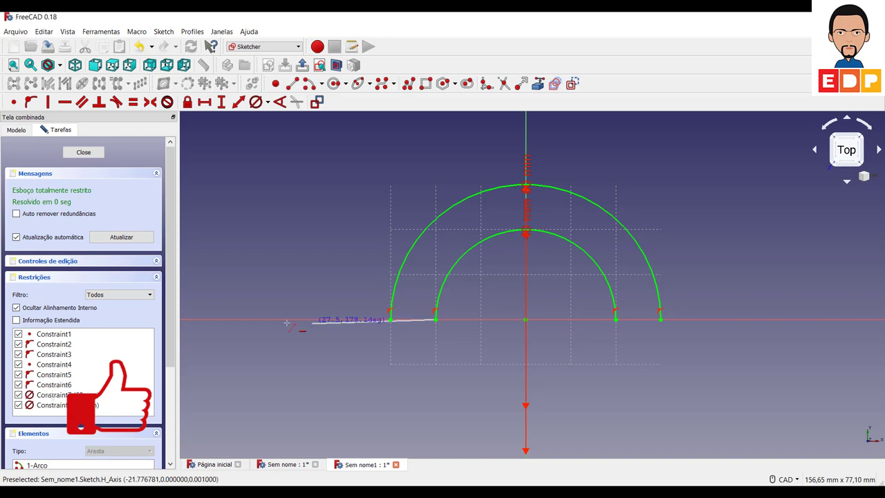
{"action": "left_click", "coordinate": [200, 318]}
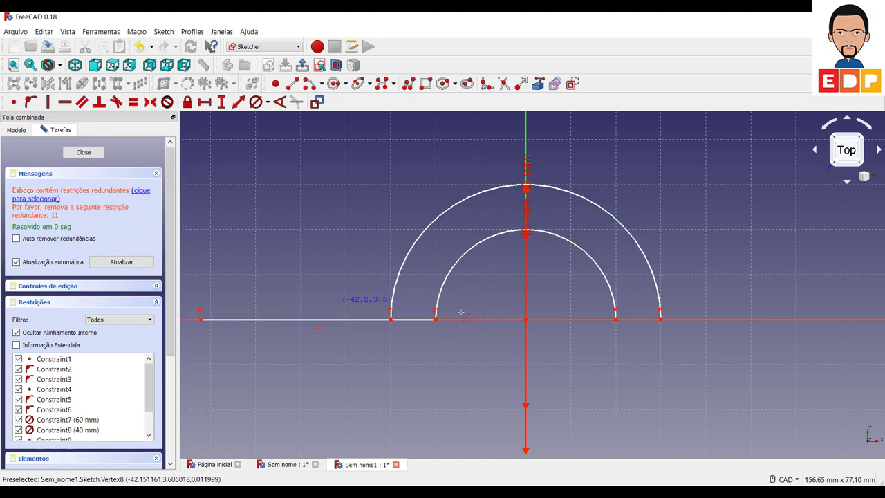
{"action": "scroll", "coordinate": [72, 363], "scroll_direction": "down", "scroll_amount": 2}
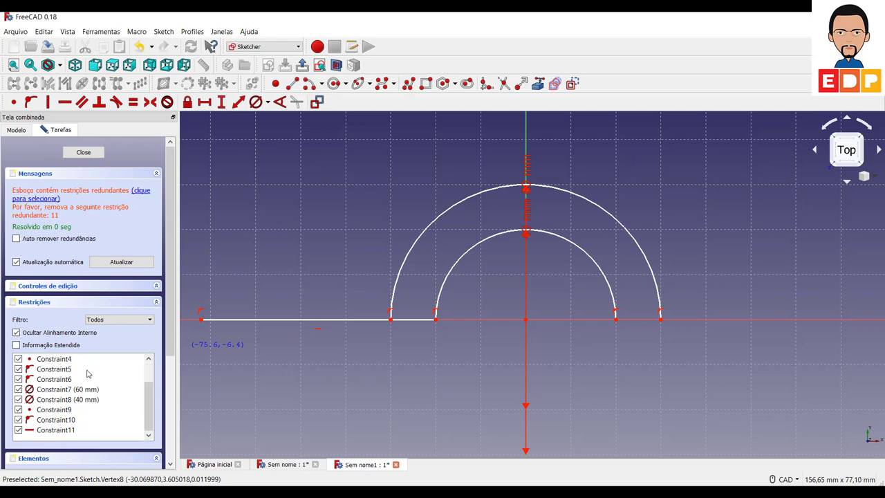
{"action": "scroll", "coordinate": [73, 363], "scroll_direction": "down", "scroll_amount": 2}
{"action": "left_click", "coordinate": [68, 347]}
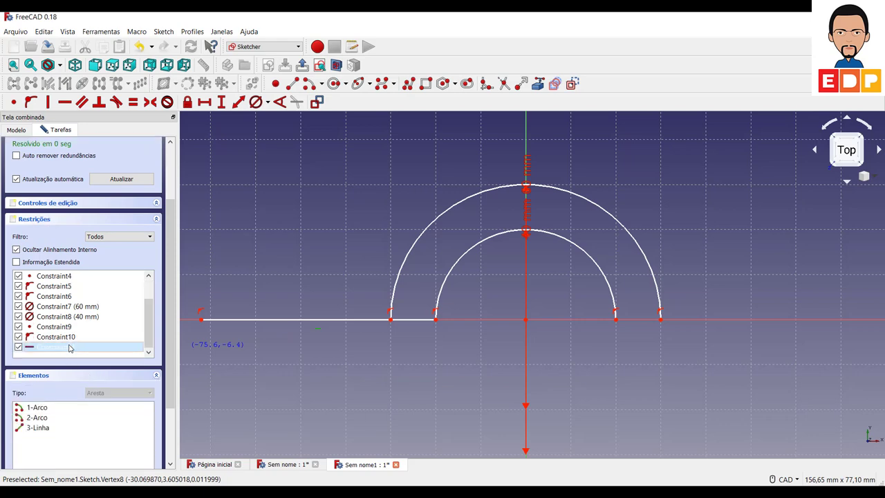
{"action": "key", "text": "Delete"}
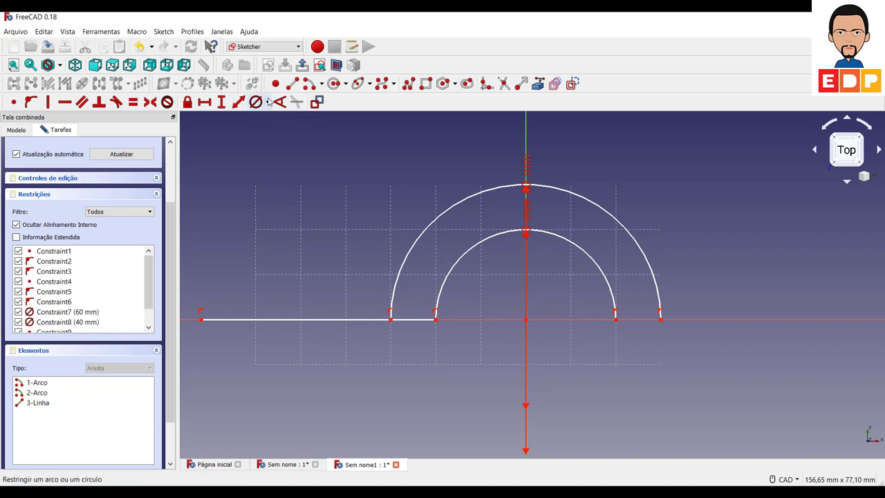
Draw a second horizontal line above the first, constrained 10 mm above it vertically.
{"action": "left_click", "coordinate": [201, 282]}
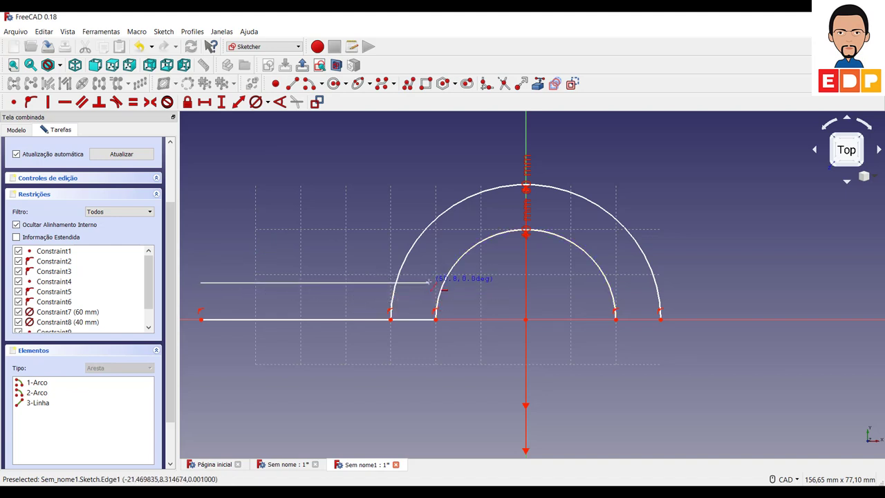
{"action": "left_click", "coordinate": [428, 282]}
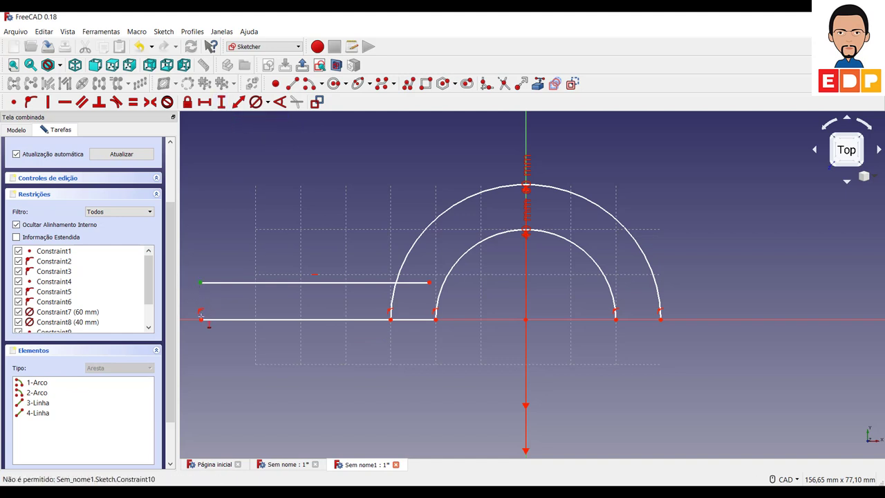
{"action": "left_click", "coordinate": [201, 318]}
{"action": "type", "text": "10"}
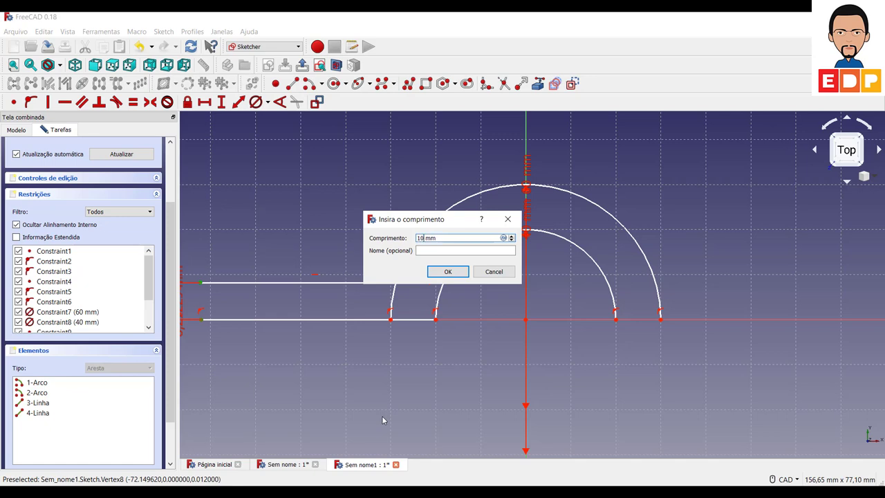
{"action": "key", "text": "Return"}
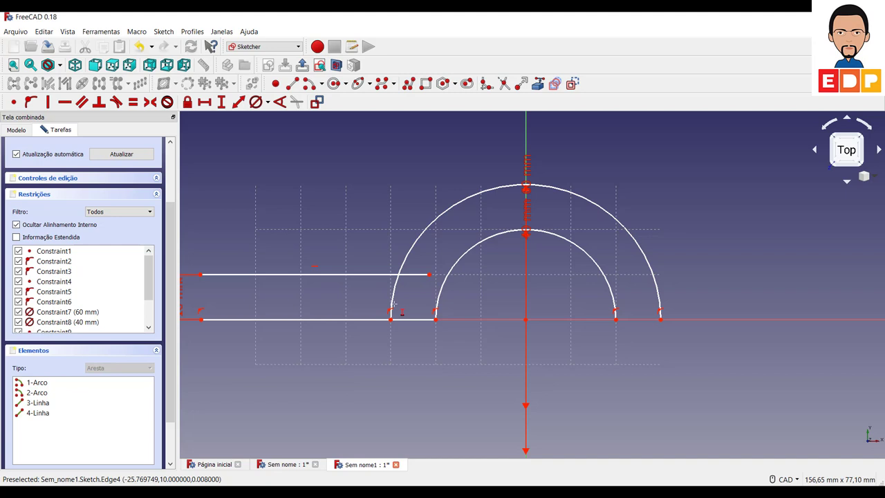
Attach the upper line's right endpoint onto the outer arc with a point-on-object constraint.
{"action": "left_click", "coordinate": [429, 276]}
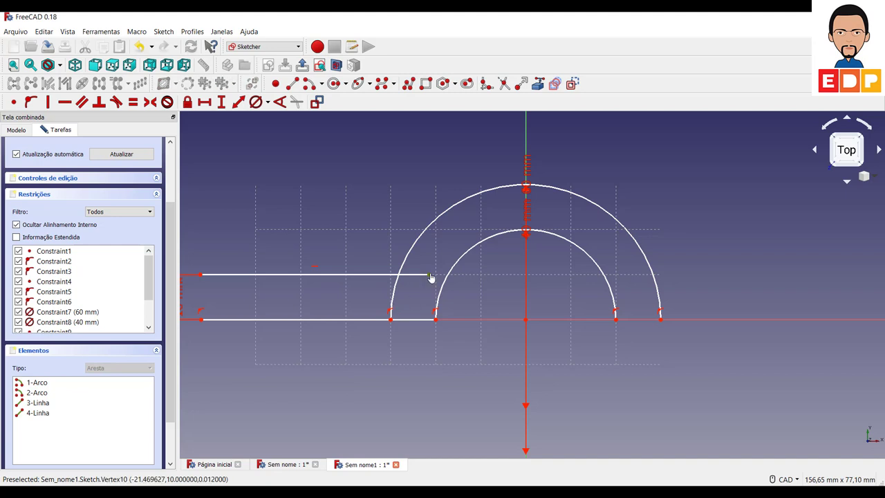
{"action": "left_click", "coordinate": [394, 295]}
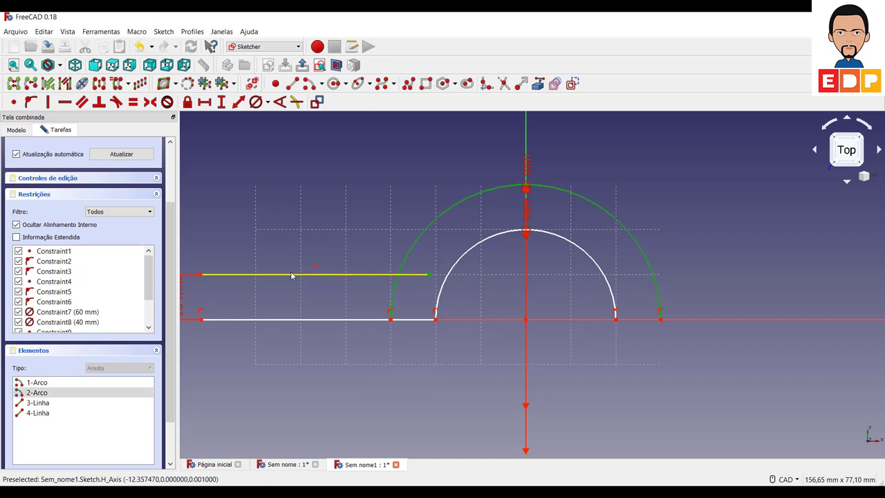
{"action": "left_click", "coordinate": [32, 101]}
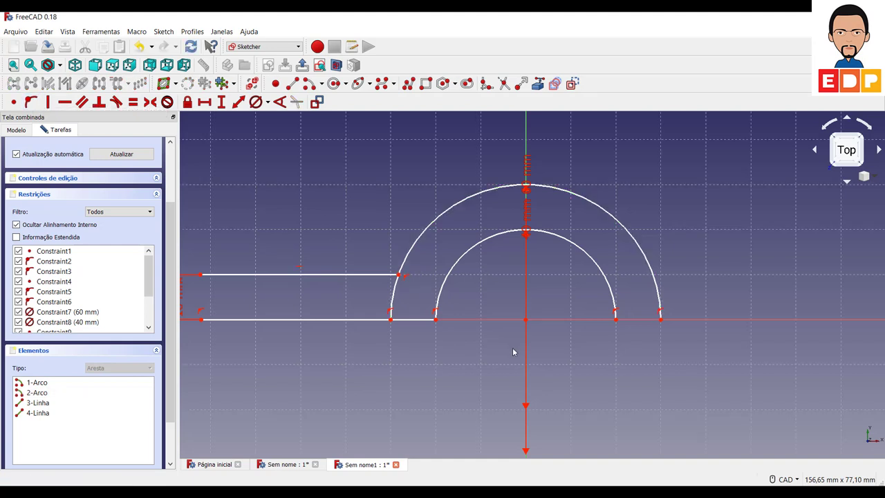
{"action": "left_click", "coordinate": [399, 276]}
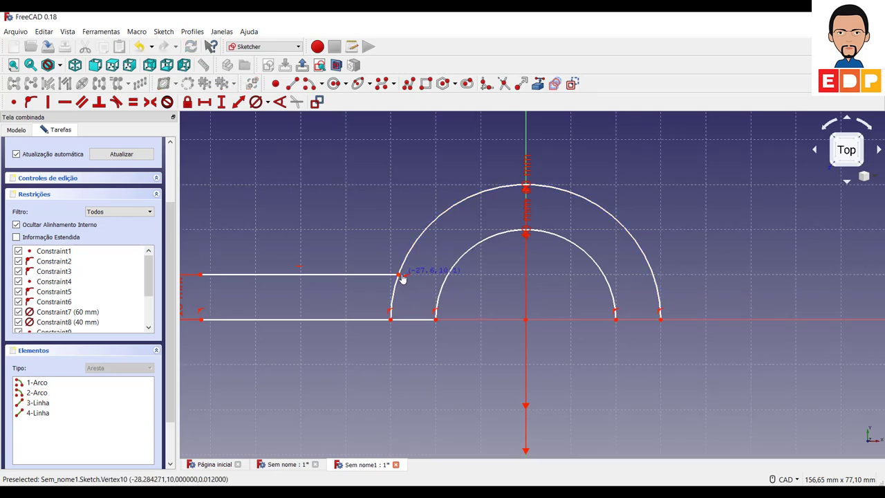
Move the 10 mm dimension below the lines and trim the outer arc's lower-left stub.
{"action": "scroll", "coordinate": [213, 289], "scroll_direction": "down", "scroll_amount": 5}
{"action": "scroll", "coordinate": [221, 325], "scroll_direction": "up", "scroll_amount": 3}
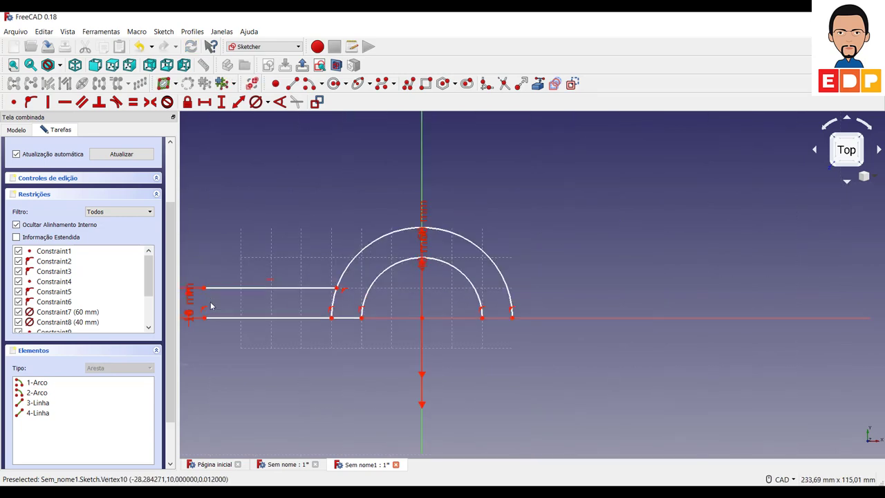
{"action": "scroll", "coordinate": [231, 361], "scroll_direction": "up", "scroll_amount": 2}
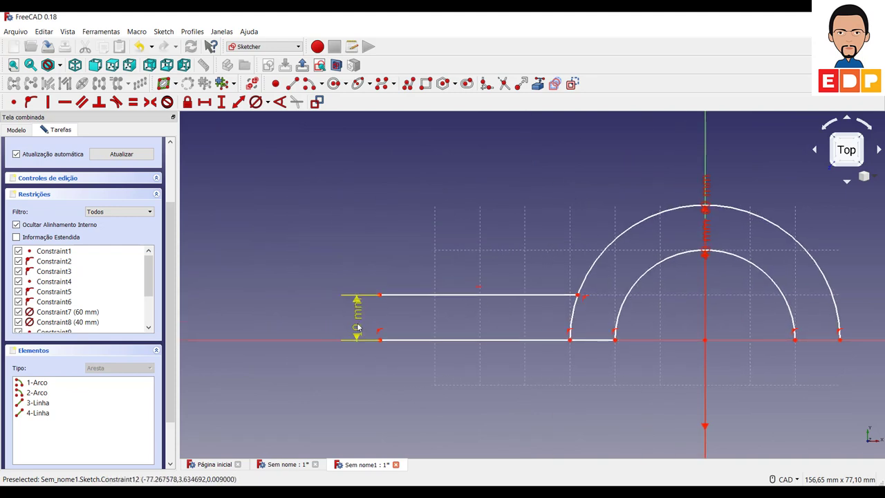
{"action": "left_click_drag", "start_coordinate": [358, 319], "coordinate": [349, 414]}
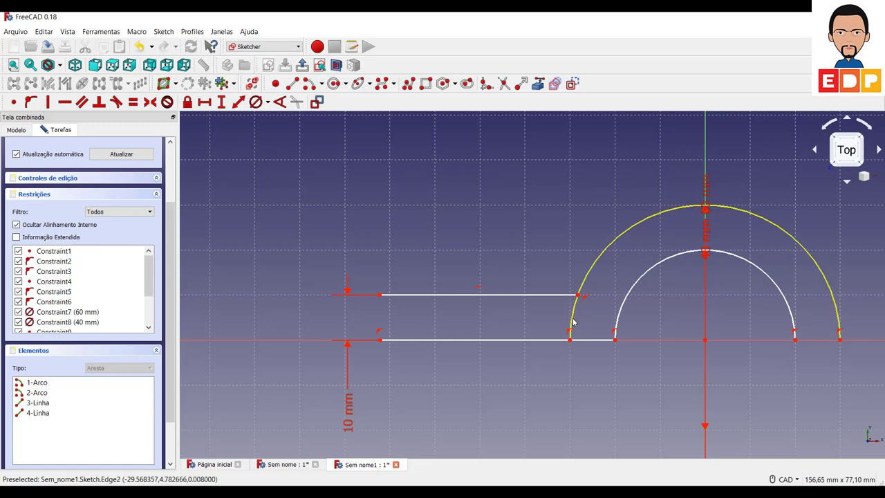
{"action": "left_click", "coordinate": [504, 84]}
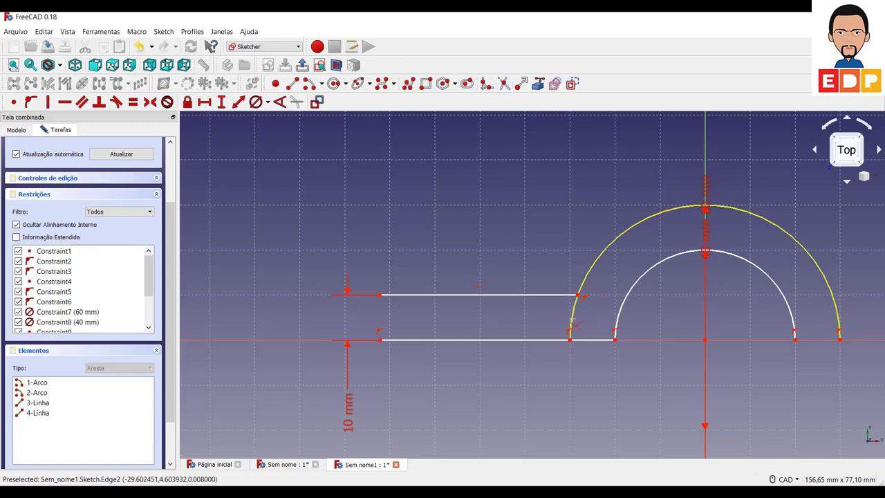
{"action": "left_click", "coordinate": [573, 322]}
{"action": "middle_click_drag", "start_coordinate": [617, 387], "coordinate": [258, 345]}
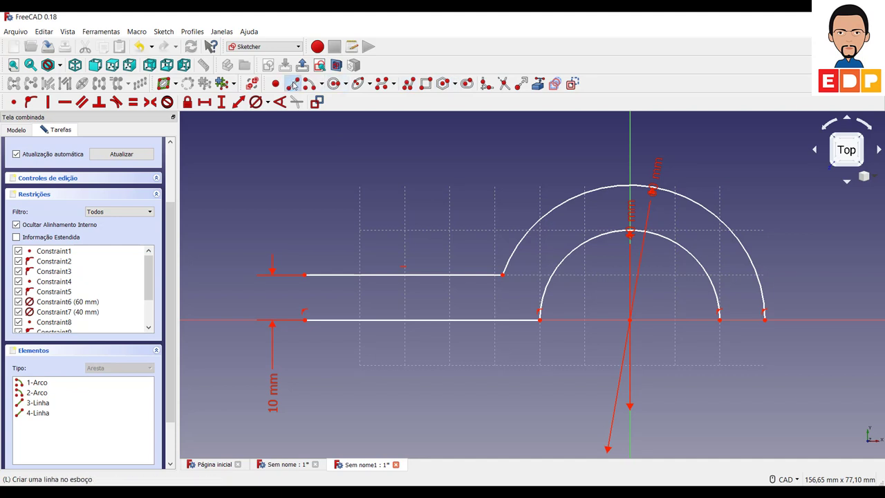
Draw a vertical line closing the left end of the left arm.
{"action": "left_click", "coordinate": [293, 83]}
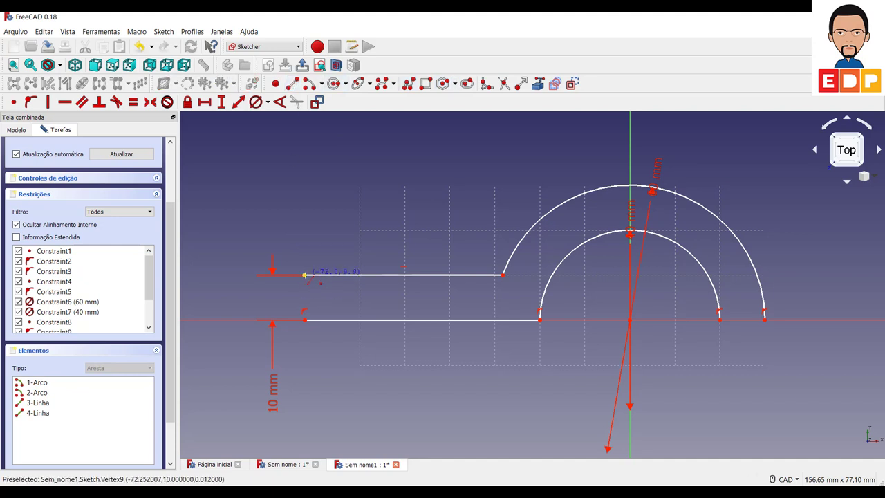
{"action": "left_click", "coordinate": [304, 275]}
{"action": "left_click", "coordinate": [305, 319]}
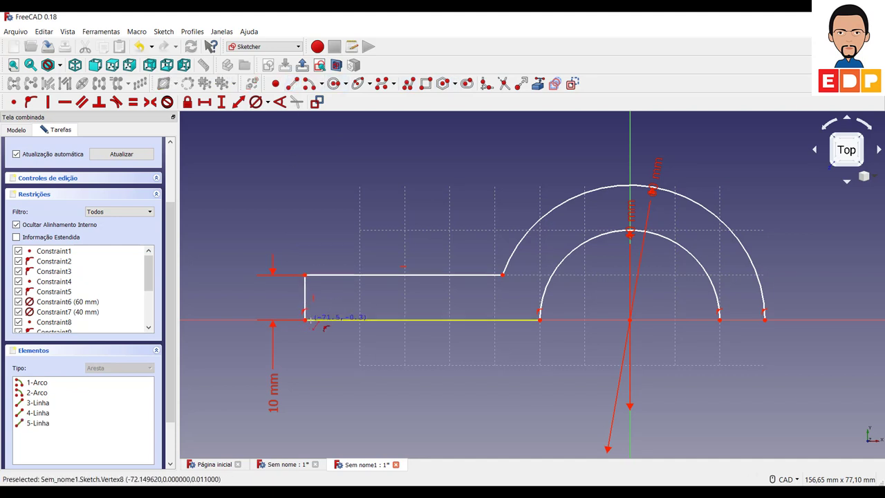
{"action": "right_click", "coordinate": [376, 351]}
{"action": "mouse_move", "coordinate": [305, 304]}
{"action": "left_mouse_down"}
{"action": "mouse_move", "coordinate": [265, 307]}
{"action": "mouse_move", "coordinate": [304, 316]}
{"action": "left_mouse_up"}
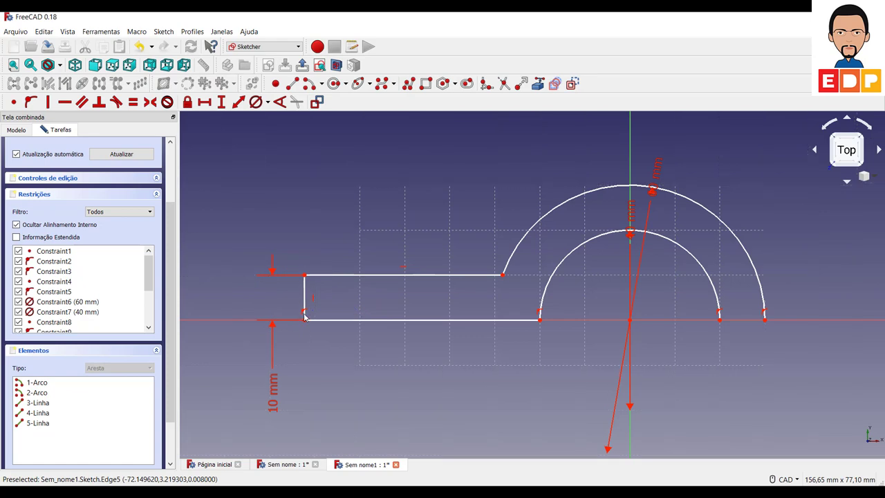
Set a 50 mm horizontal distance from the bottom-left corner to the arc centre.
{"action": "left_click", "coordinate": [304, 319]}
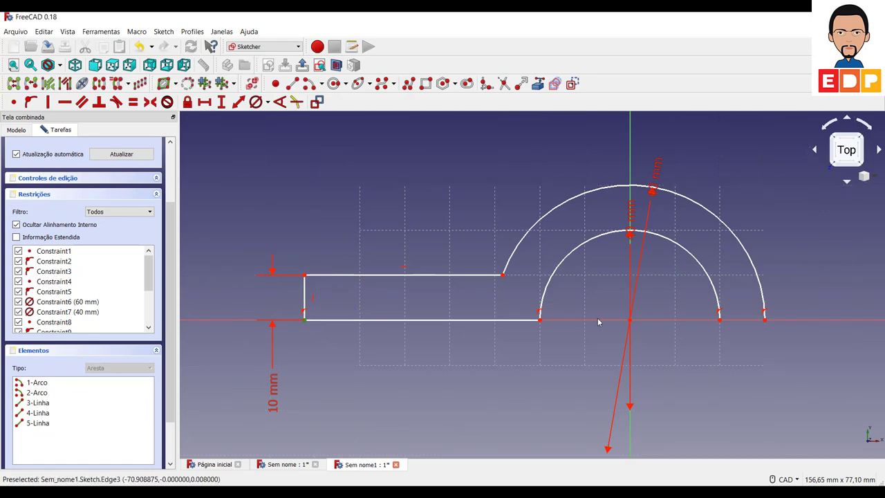
{"action": "left_click", "coordinate": [629, 319]}
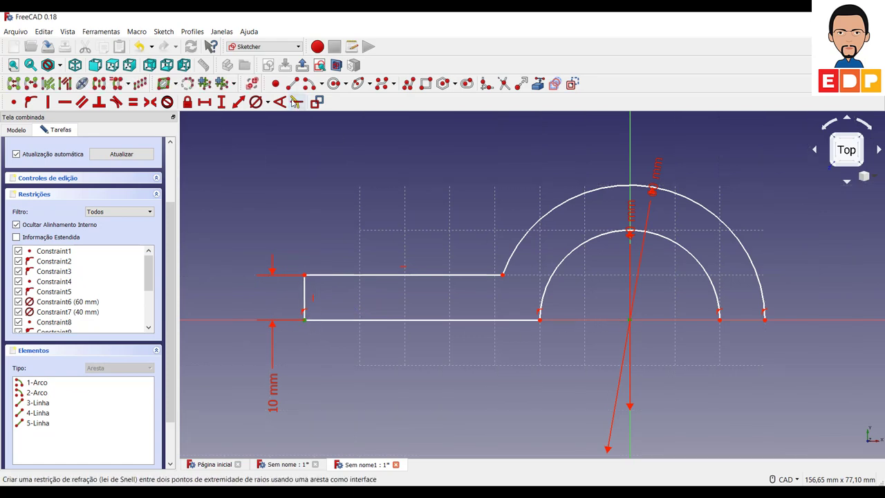
{"action": "left_click", "coordinate": [204, 102]}
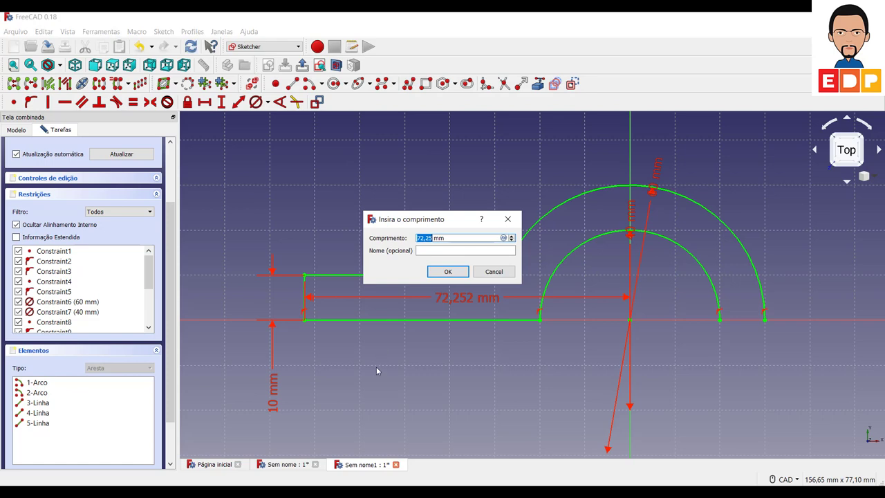
{"action": "type", "text": "50"}
{"action": "key", "text": "Return"}
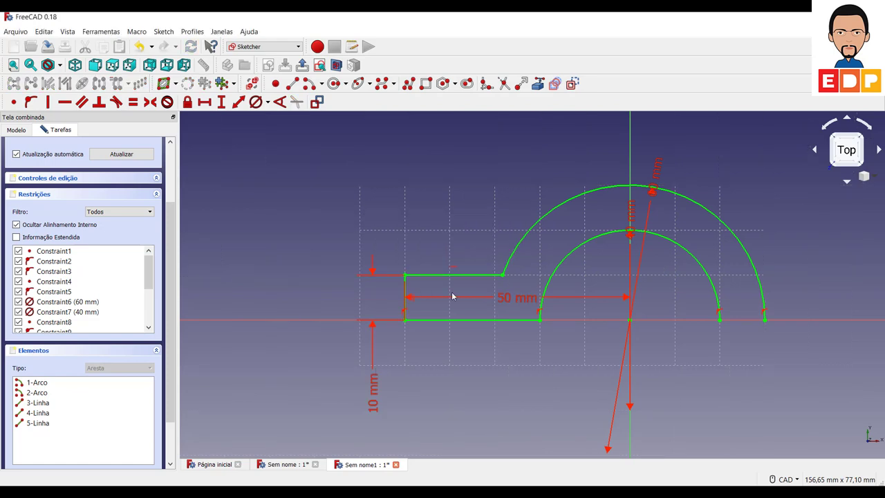
{"action": "middle_click_drag", "start_coordinate": [736, 386], "coordinate": [553, 397]}
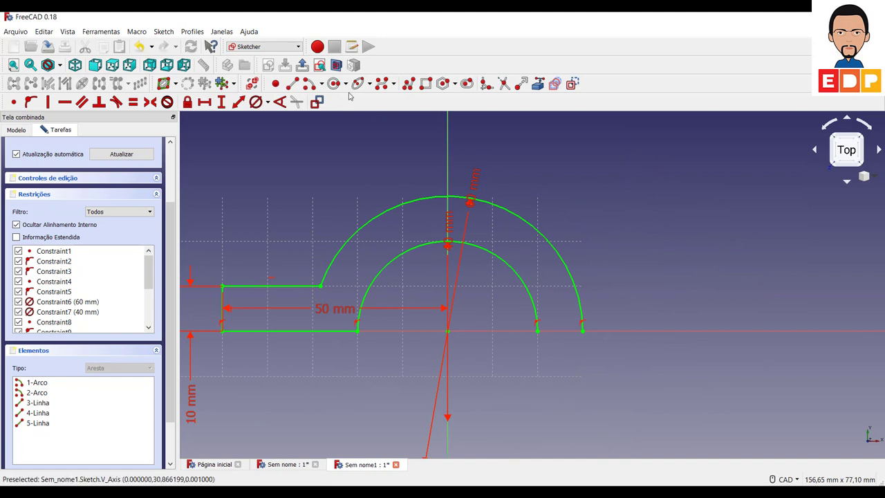
Draw a bottom line running right along the axis from the inner arc's right end.
{"action": "left_click", "coordinate": [291, 83]}
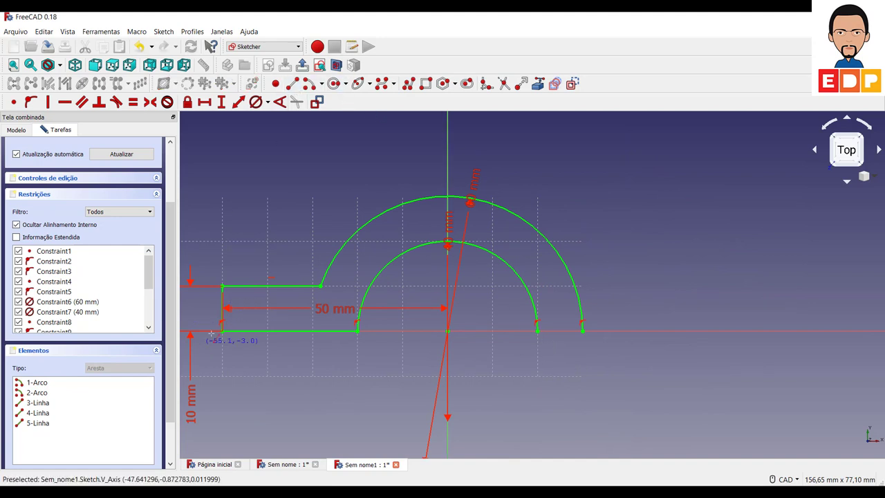
{"action": "left_click", "coordinate": [538, 331]}
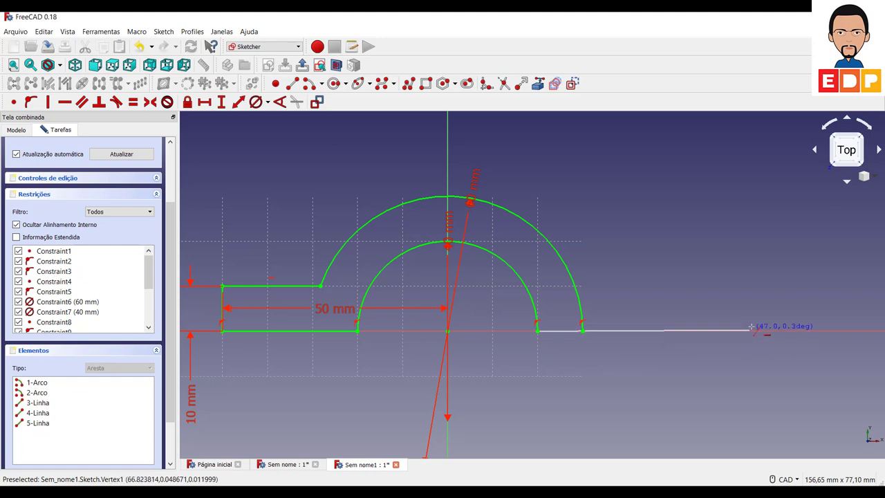
{"action": "left_click", "coordinate": [751, 329]}
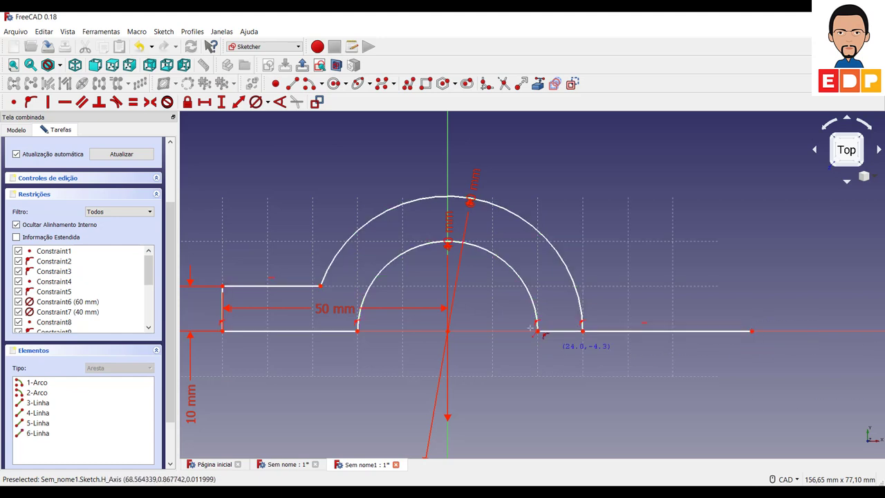
Draw an upper right-arm line fixed 10 mm above the bottom line's right end.
{"action": "left_click", "coordinate": [552, 289]}
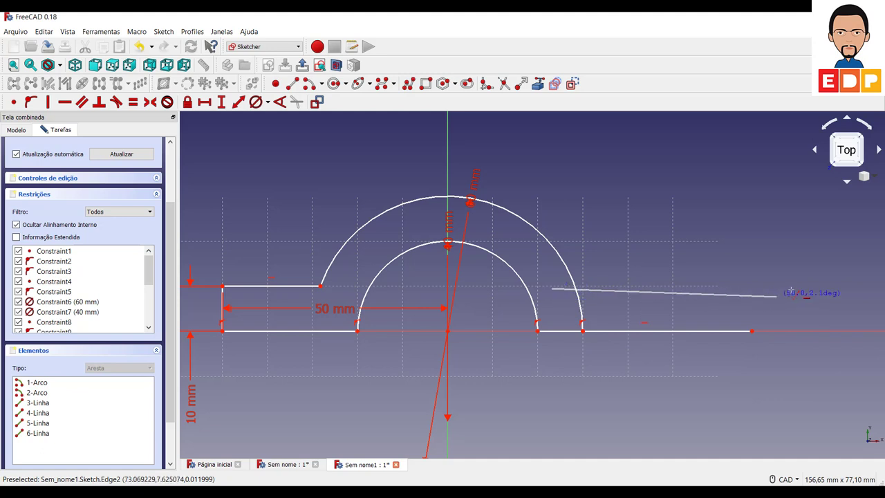
{"action": "left_click", "coordinate": [720, 286]}
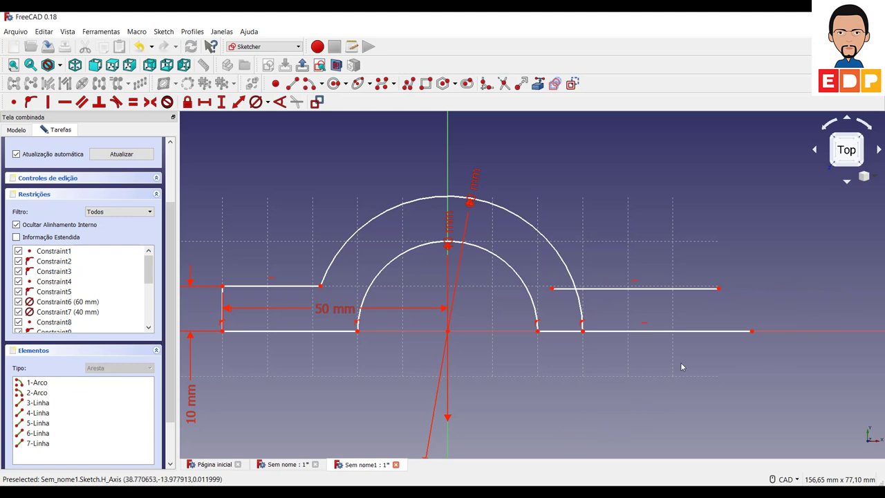
{"action": "left_click", "coordinate": [719, 288]}
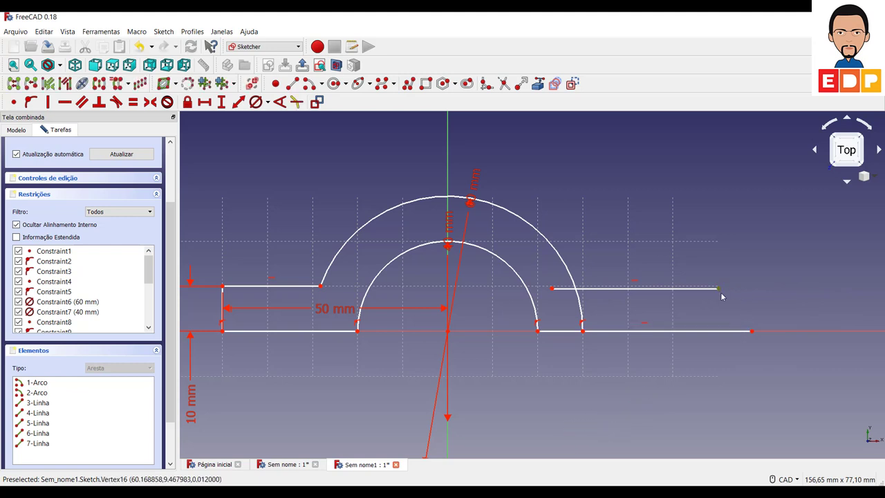
{"action": "left_click", "coordinate": [752, 332]}
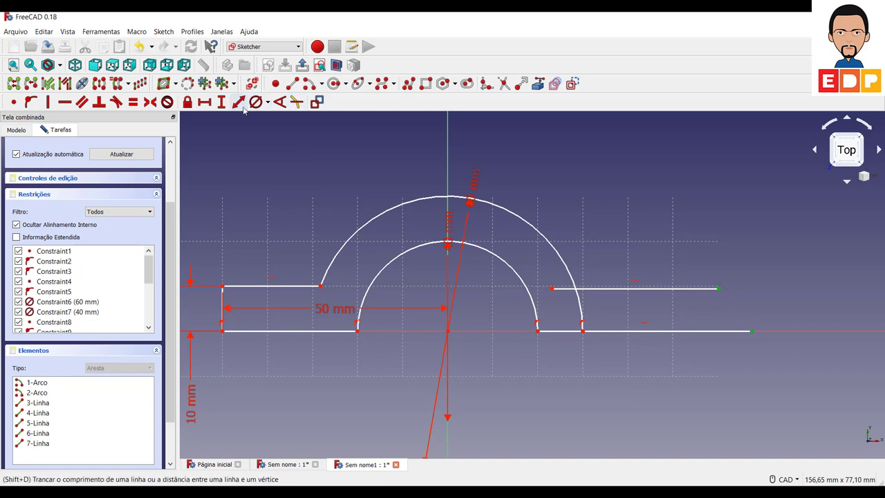
{"action": "left_click", "coordinate": [221, 103]}
{"action": "type", "text": "10"}
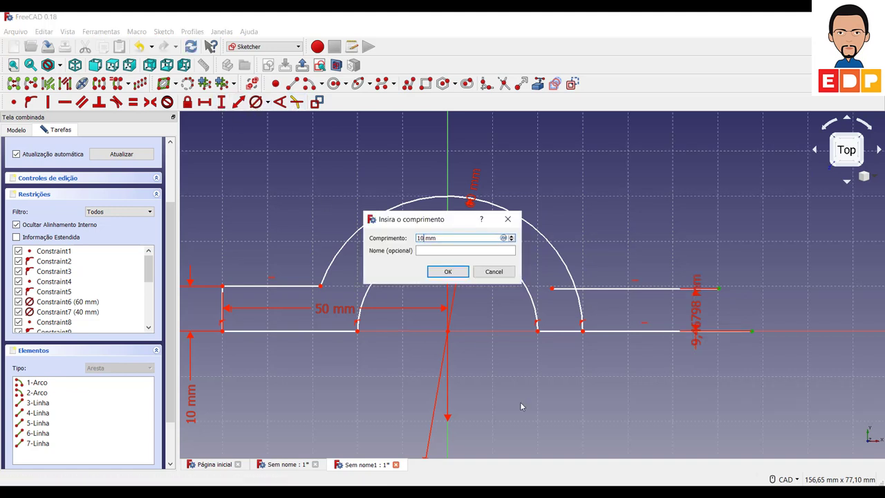
{"action": "key", "text": "Return"}
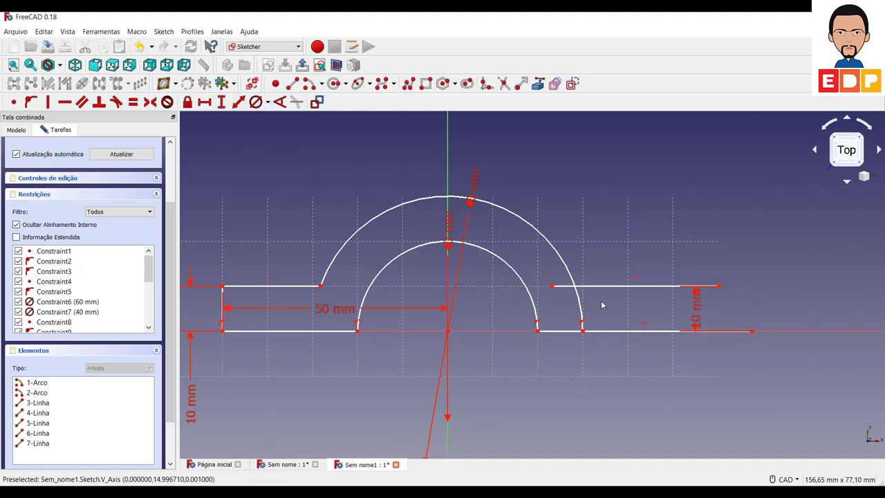
Attach the upper line's left endpoint to the outer arc and trim the arc's lower-right stub.
{"action": "left_click", "coordinate": [551, 286]}
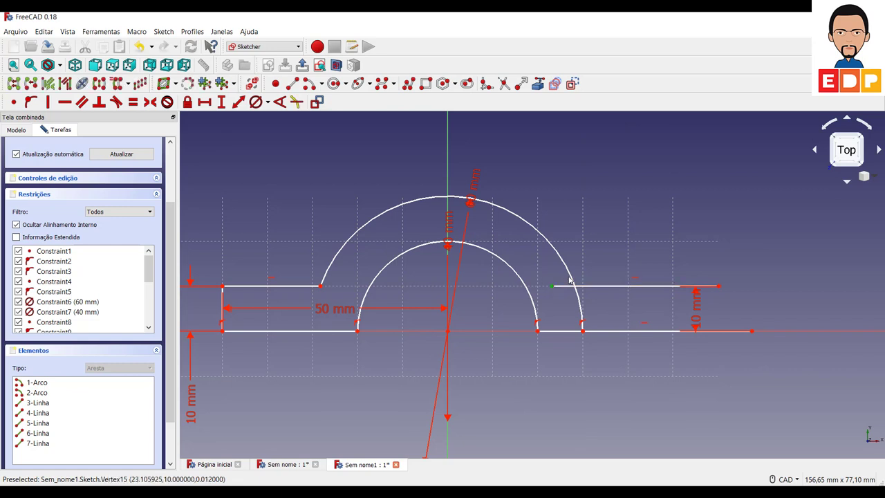
{"action": "left_click", "coordinate": [571, 279]}
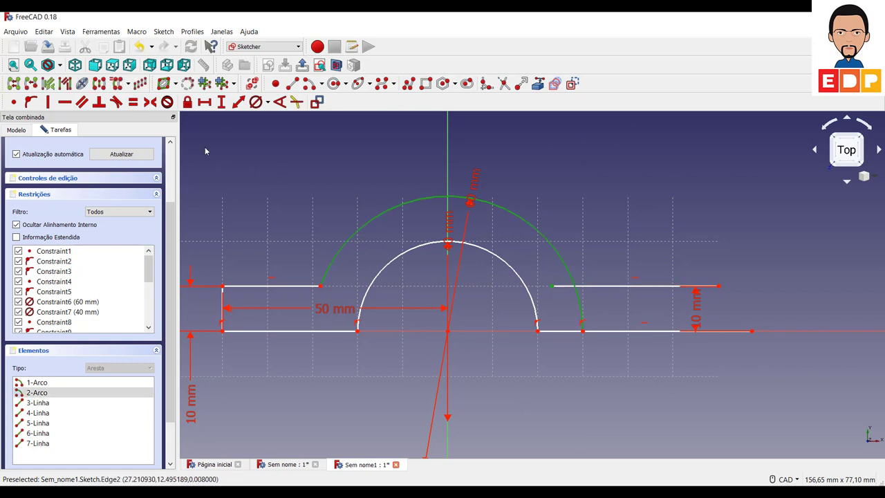
{"action": "left_click", "coordinate": [31, 101]}
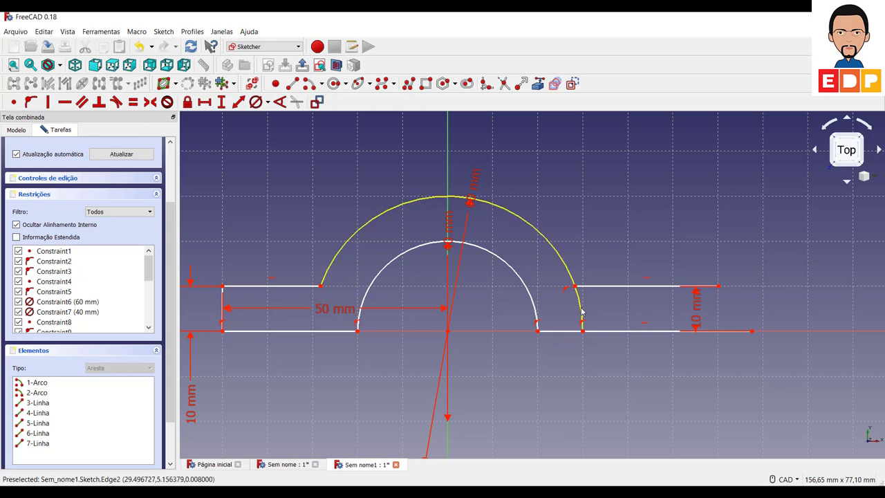
{"action": "left_click", "coordinate": [505, 83]}
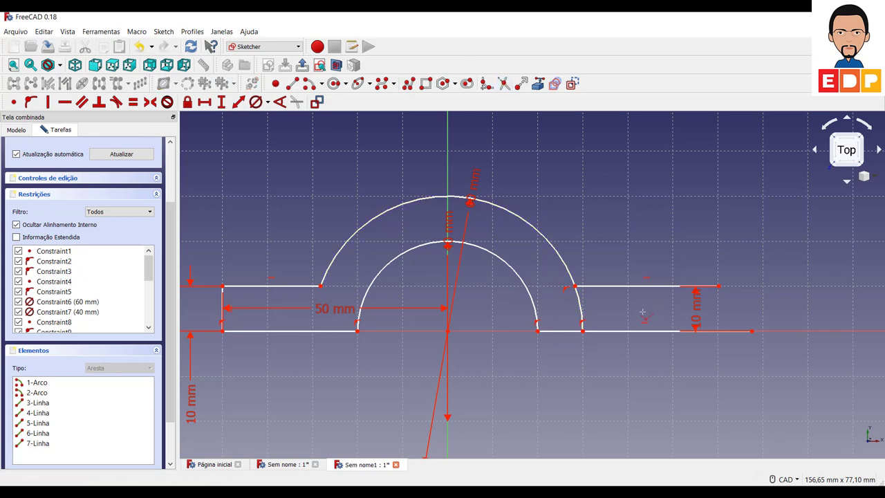
{"action": "left_click", "coordinate": [582, 311]}
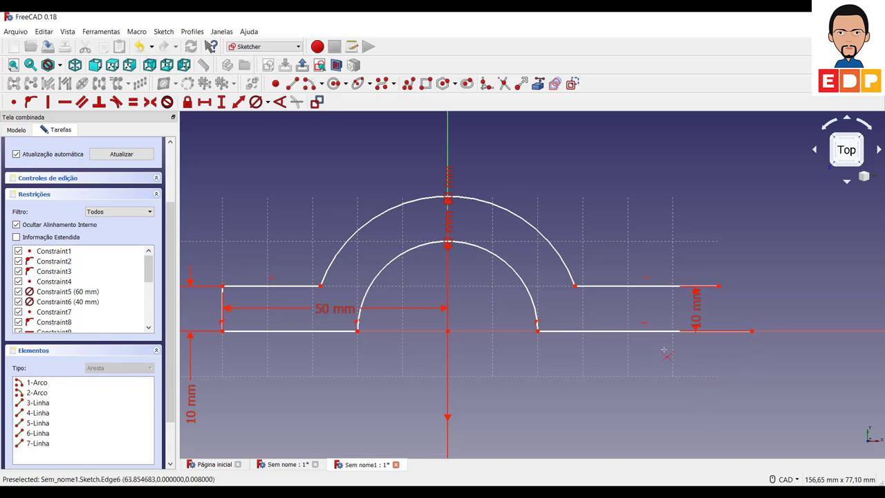
Move the right 10 mm dimension down and draw a three-segment polyline forming the upright arm.
{"action": "key", "text": "Escape"}
{"action": "left_click_drag", "start_coordinate": [695, 307], "coordinate": [694, 415]}
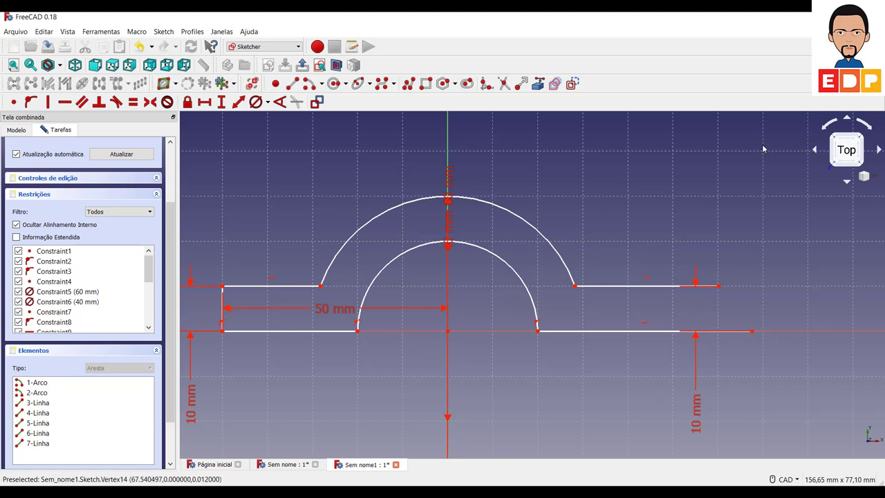
{"action": "left_click", "coordinate": [407, 84]}
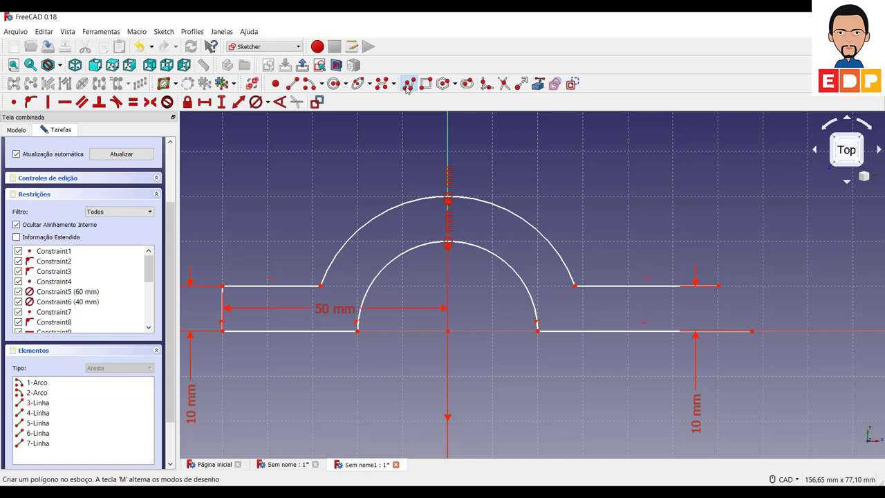
{"action": "left_click", "coordinate": [752, 330]}
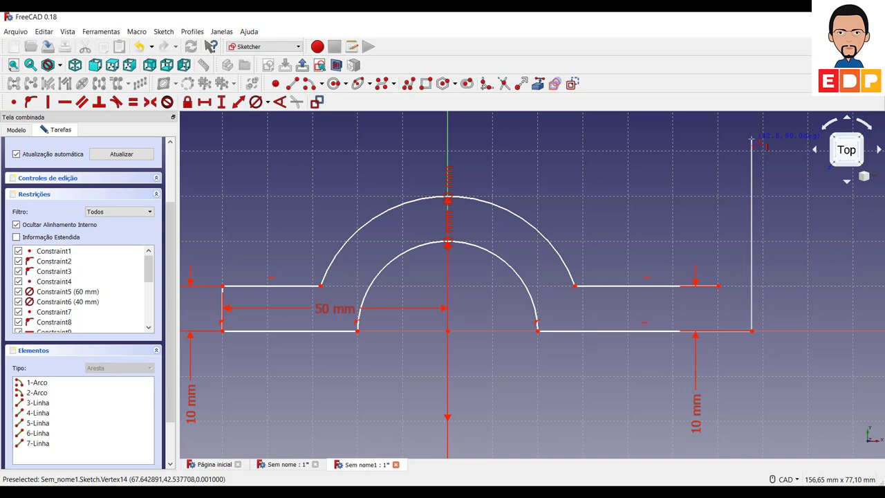
{"action": "left_click", "coordinate": [748, 139]}
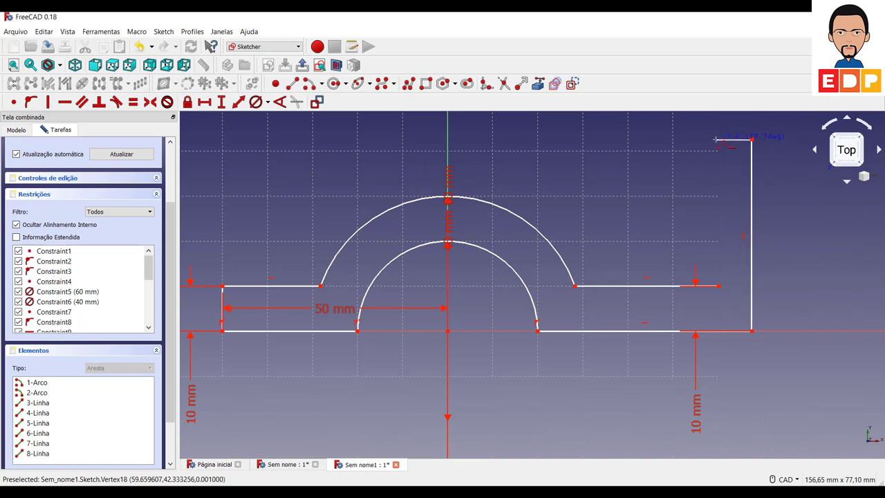
{"action": "left_click", "coordinate": [717, 141]}
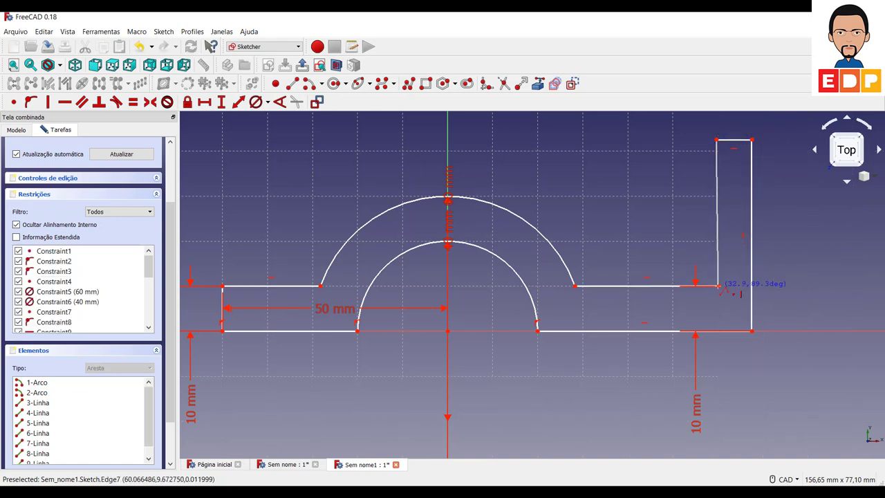
{"action": "left_click", "coordinate": [719, 286]}
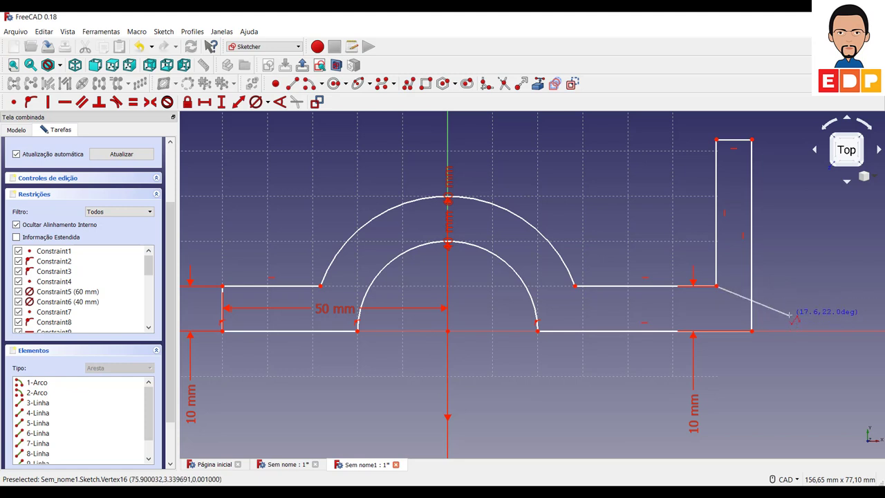
{"action": "right_click", "coordinate": [648, 373]}
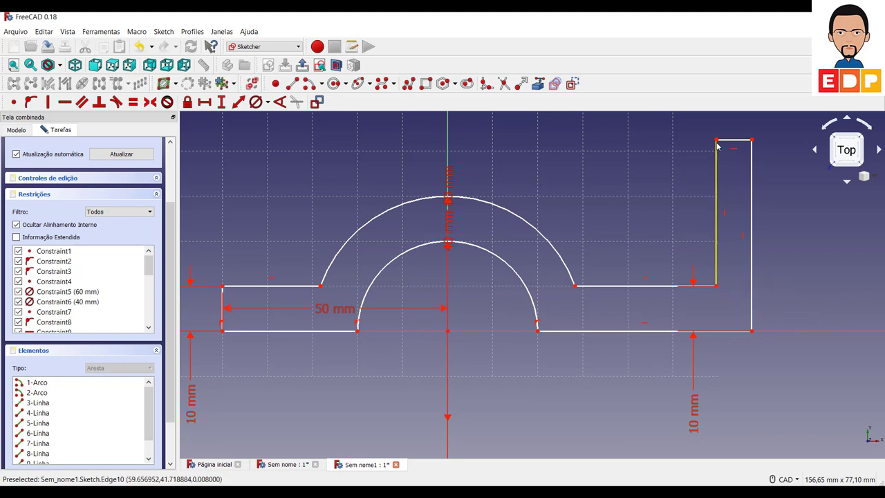
Make the upright arm 10 mm wide with a horizontal distance between its top corners.
{"action": "left_click", "coordinate": [716, 141]}
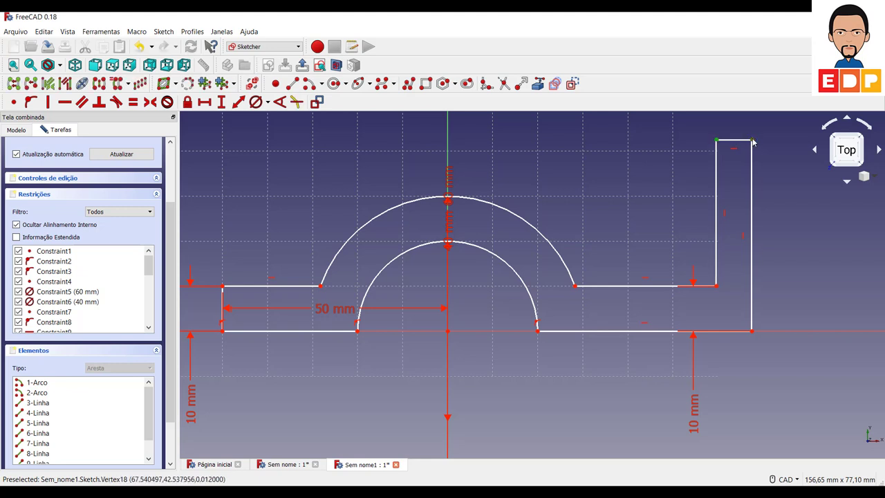
{"action": "left_click", "coordinate": [752, 141]}
{"action": "left_click", "coordinate": [205, 101]}
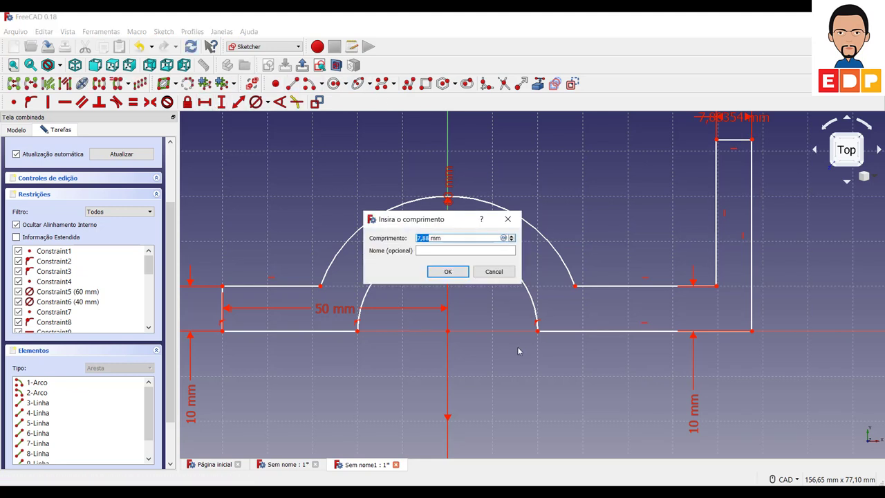
{"action": "type", "text": "10"}
{"action": "key", "text": "Return"}
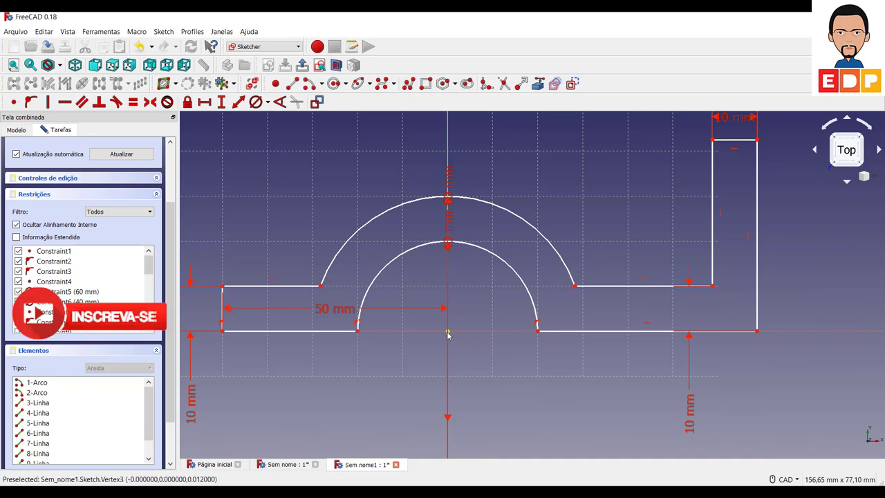
Set the arm's right edge 50 mm horizontally from the arc centre.
{"action": "left_click", "coordinate": [756, 332]}
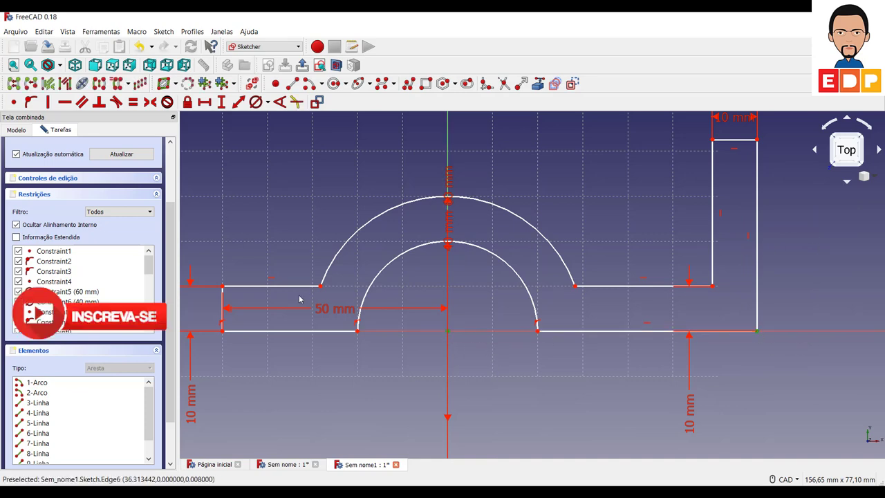
{"action": "left_click", "coordinate": [204, 101]}
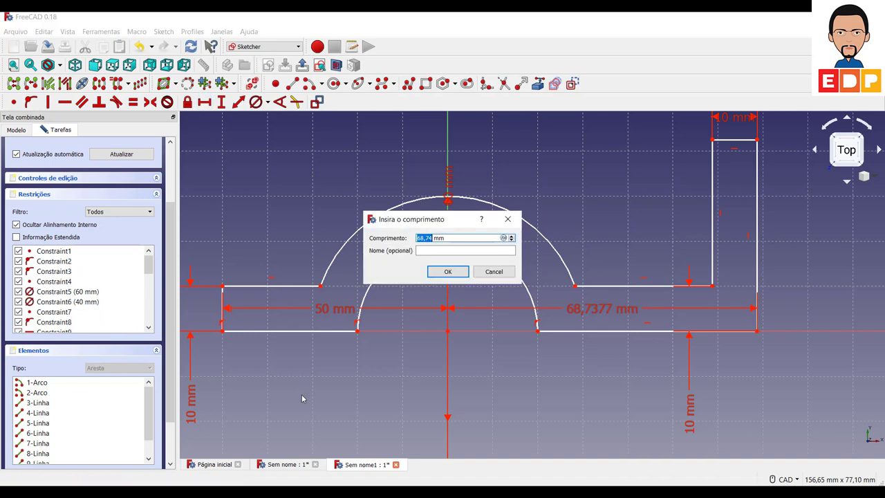
{"action": "type", "text": "50"}
{"action": "key", "text": "Return"}
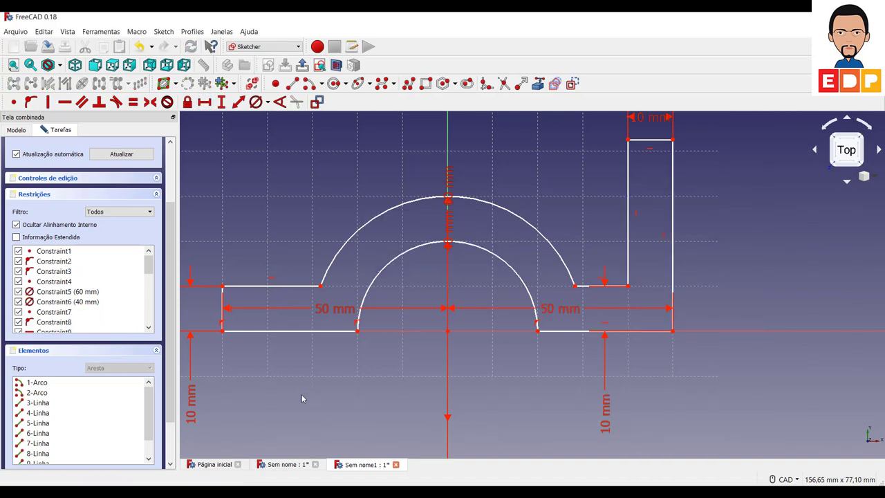
{"action": "scroll", "coordinate": [53, 224], "scroll_direction": "up", "scroll_amount": 2}
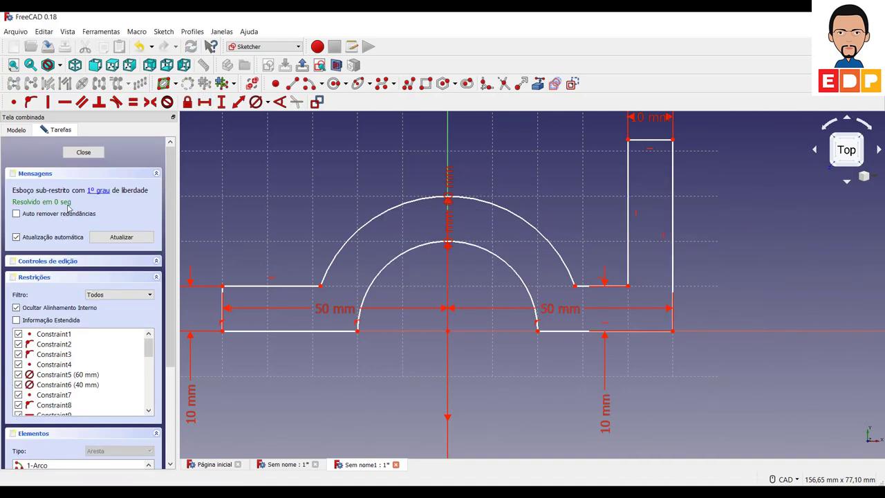
{"action": "left_click", "coordinate": [672, 141]}
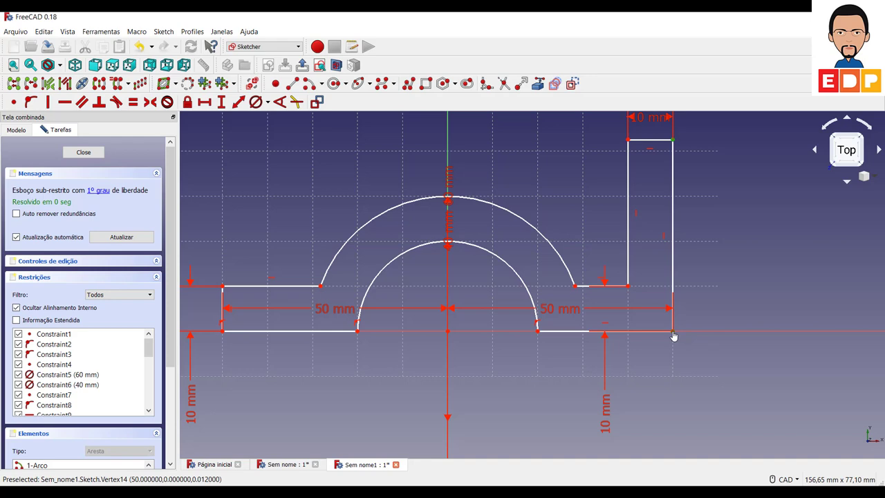
Constrain the upright arm to a 40 mm vertical height.
{"action": "left_click", "coordinate": [221, 102]}
{"action": "type", "text": "40"}
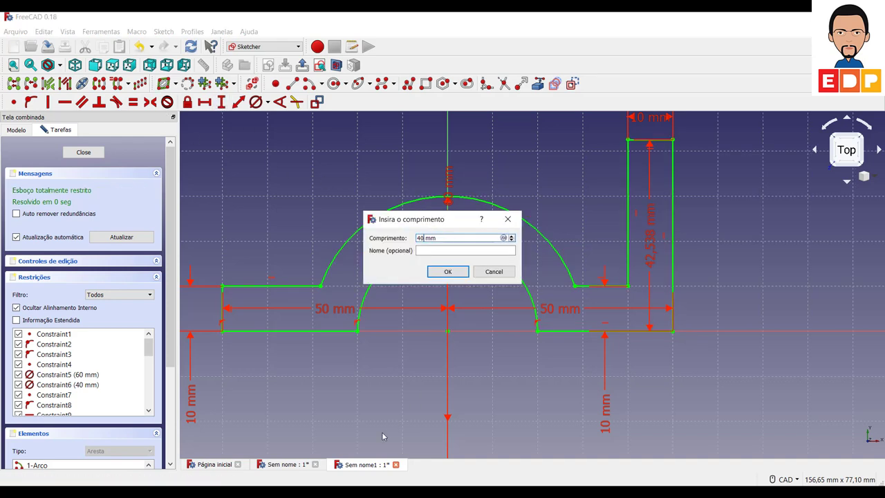
{"action": "key", "text": "Return"}
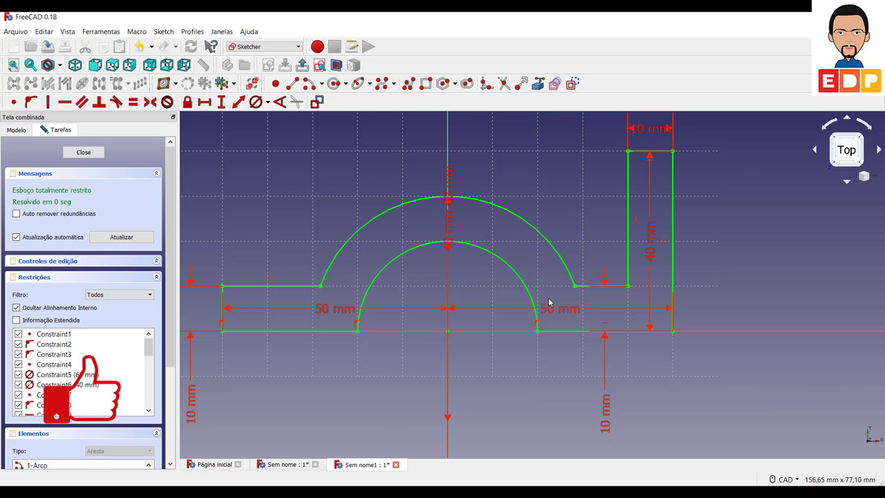
Move the 50 mm, 60 mm radius and 40 mm radius dimension labels to clearer positions.
{"action": "left_click_drag", "start_coordinate": [550, 304], "coordinate": [552, 424]}
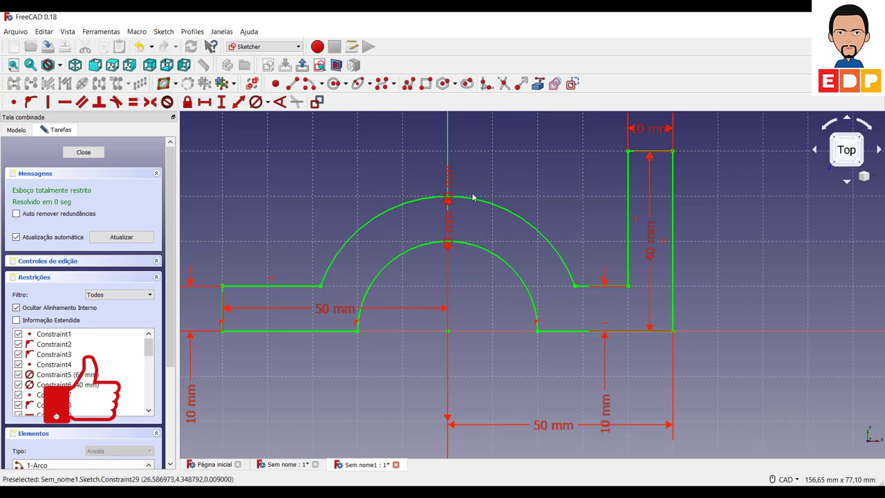
{"action": "left_click_drag", "start_coordinate": [449, 186], "coordinate": [531, 163]}
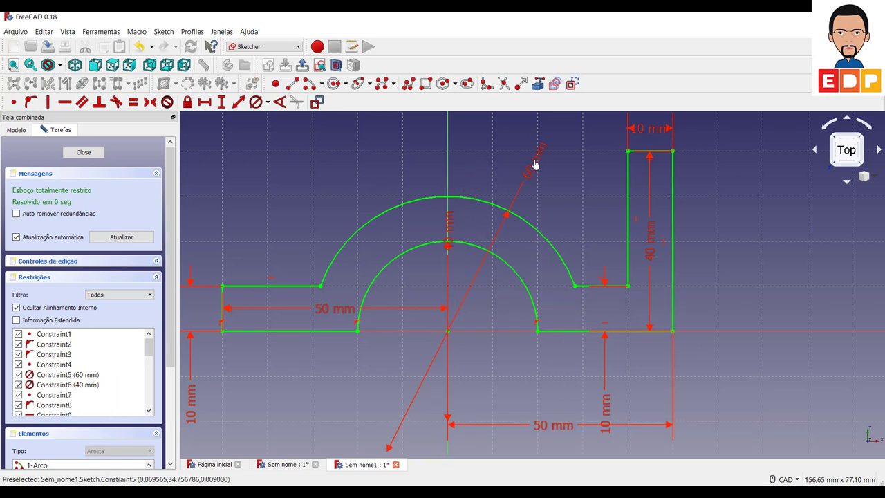
{"action": "mouse_move", "coordinate": [449, 222]}
{"action": "left_mouse_down"}
{"action": "mouse_move", "coordinate": [548, 251]}
{"action": "mouse_move", "coordinate": [545, 257]}
{"action": "left_mouse_up"}
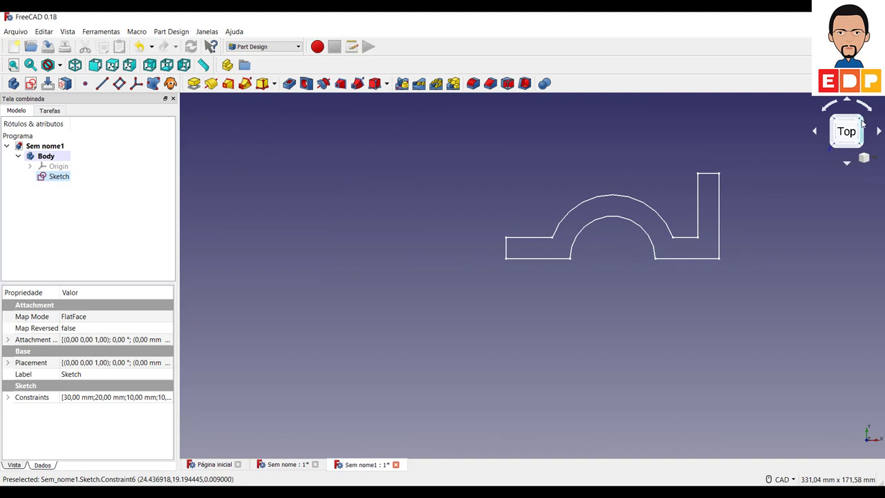
In an isometric view, pad the bracket outline 50 mm into a solid and select the arm's end face.
{"action": "left_click", "coordinate": [862, 121]}
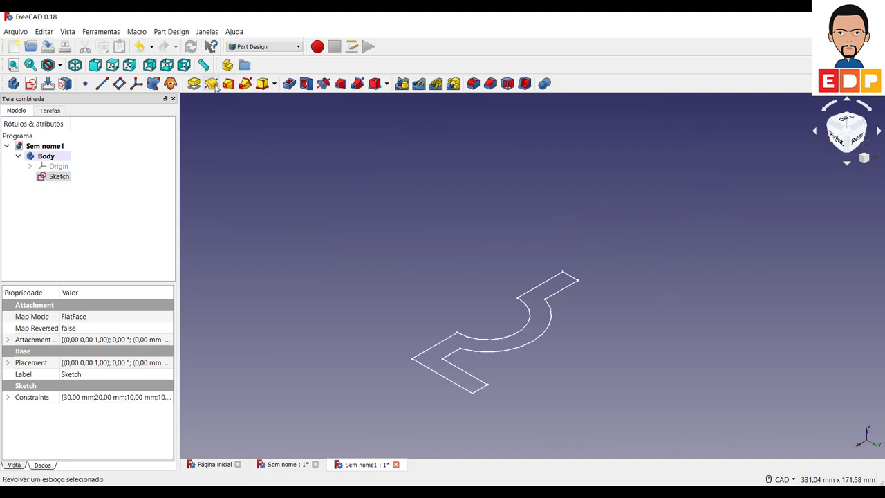
{"action": "left_click", "coordinate": [195, 87]}
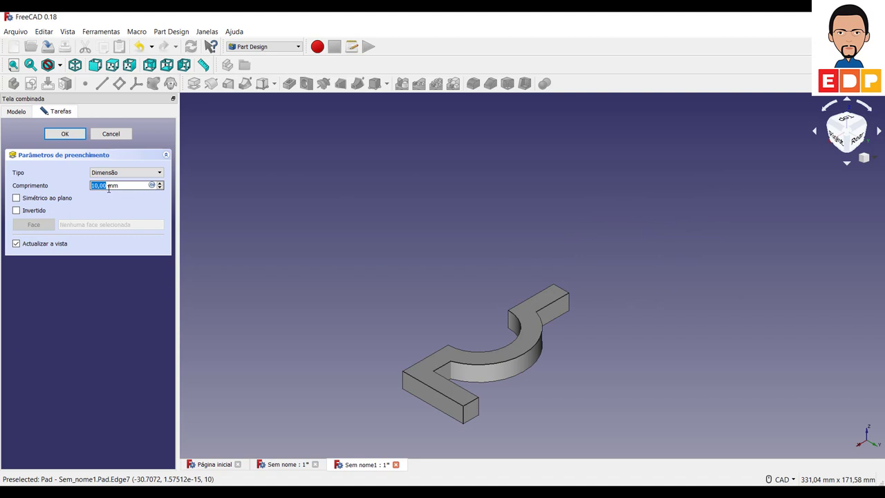
{"action": "type", "text": "5"}
{"action": "type", "text": "0"}
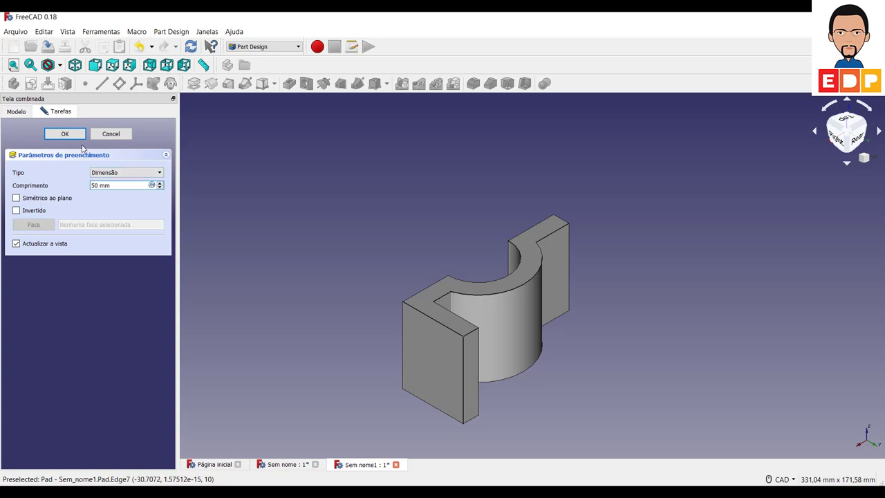
{"action": "left_click", "coordinate": [64, 134]}
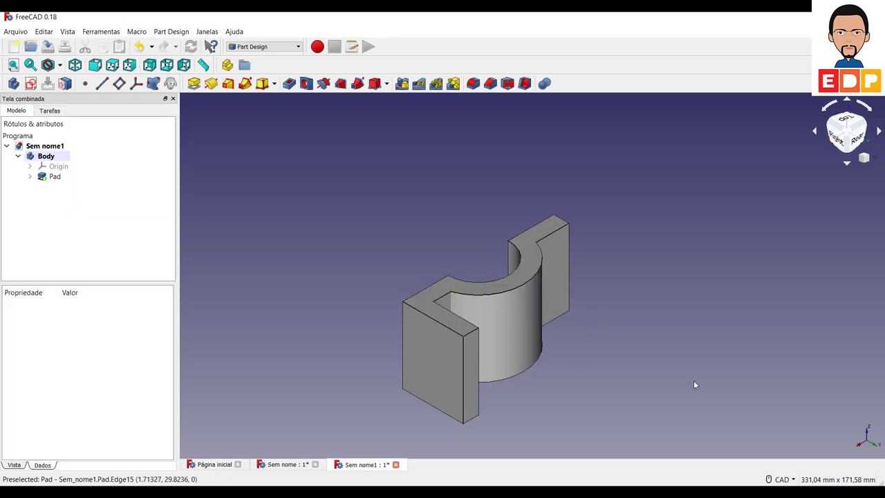
{"action": "left_click", "coordinate": [443, 386]}
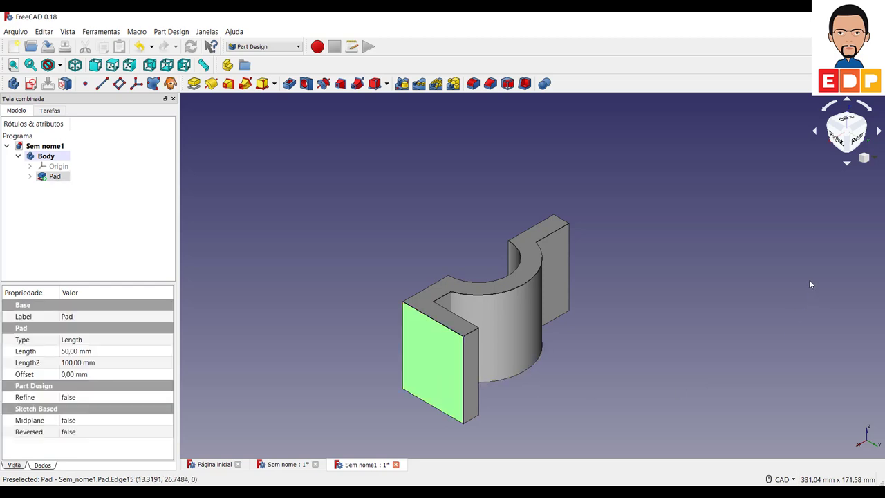
Create a new sketch on the arm's end face and centre the face in the view.
{"action": "left_click", "coordinate": [31, 83]}
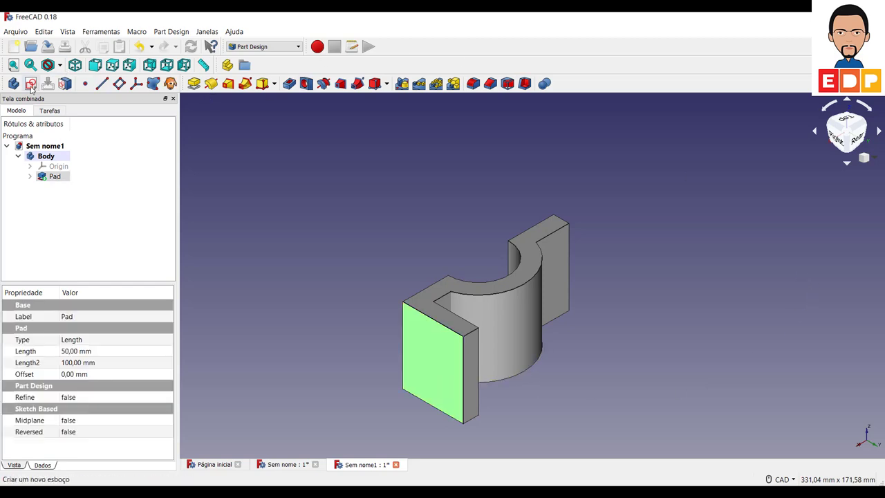
{"action": "middle_click_drag", "start_coordinate": [678, 298], "coordinate": [558, 332]}
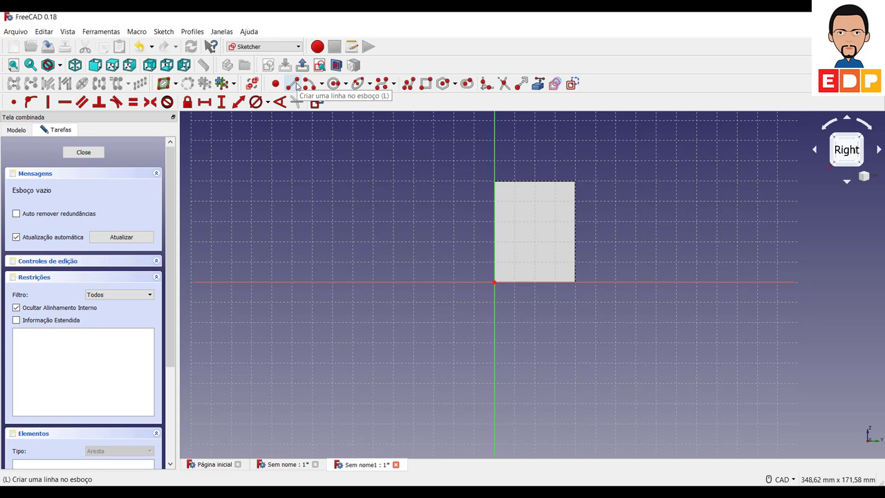
Bring the face's right edge in as external geometry and draw two horizontal lines leftward from it.
{"action": "left_click", "coordinate": [542, 86]}
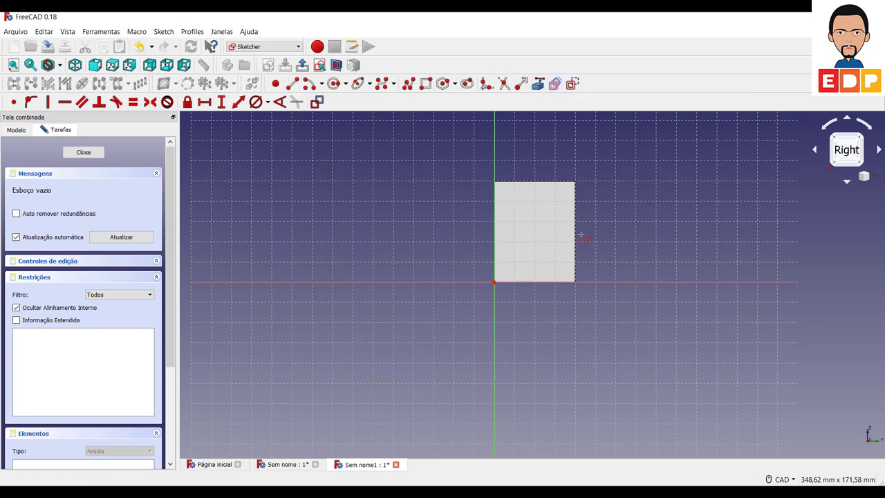
{"action": "left_click", "coordinate": [576, 240]}
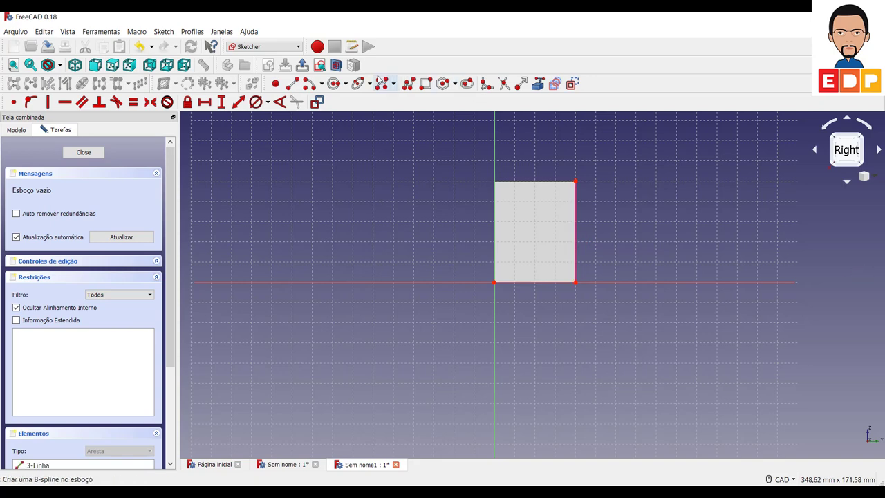
{"action": "left_click", "coordinate": [596, 213]}
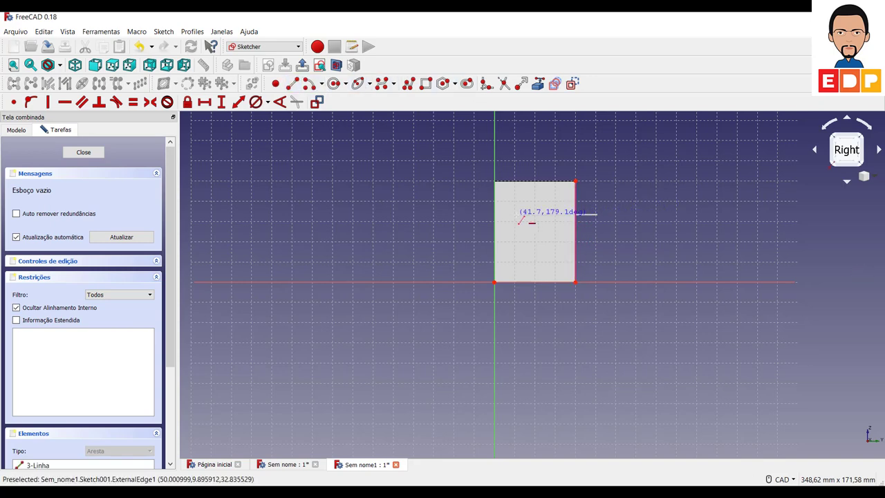
{"action": "left_click", "coordinate": [526, 213]}
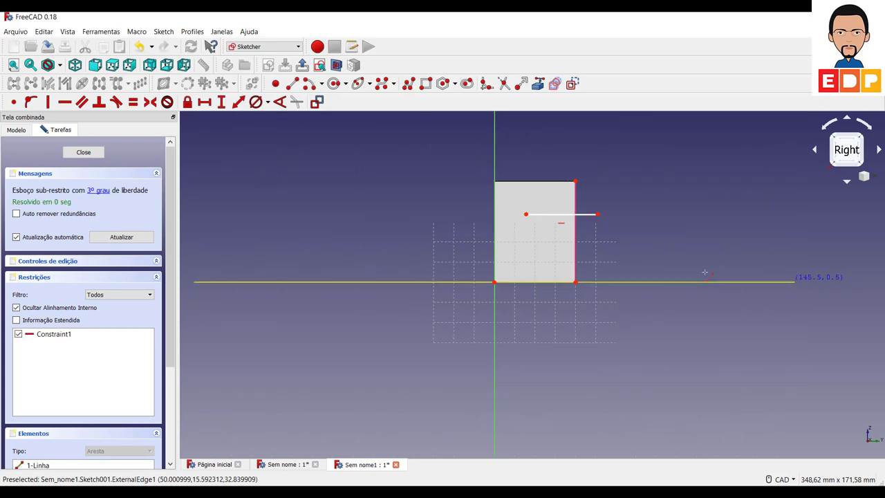
{"action": "left_click", "coordinate": [596, 248]}
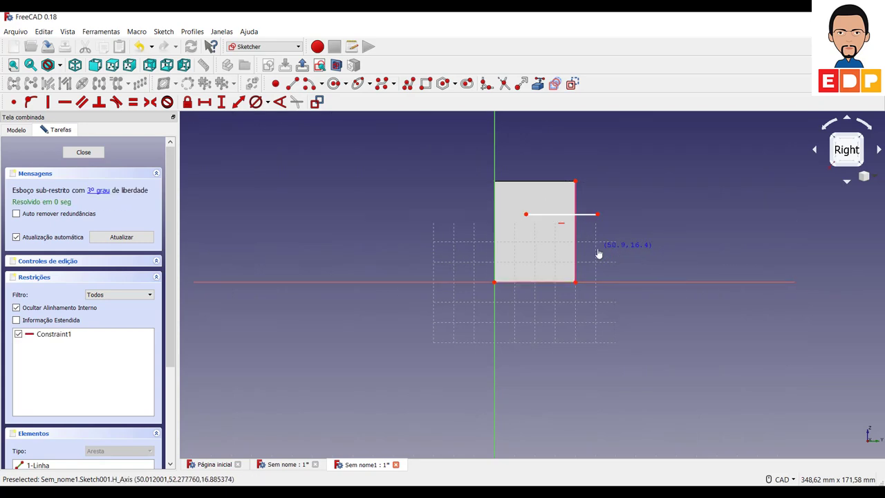
{"action": "left_click", "coordinate": [523, 248]}
{"action": "key", "text": "Escape"}
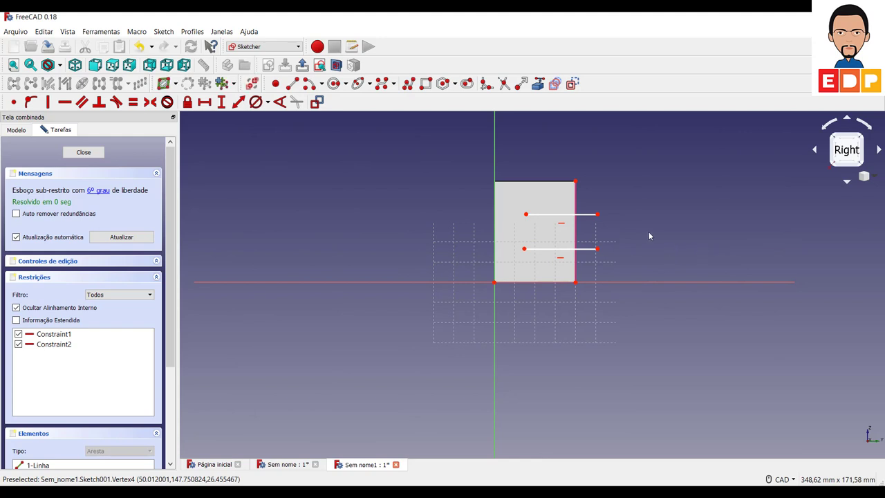
Put the upper line's right end on the referenced edge and nudge the lower line up.
{"action": "left_click", "coordinate": [597, 213]}
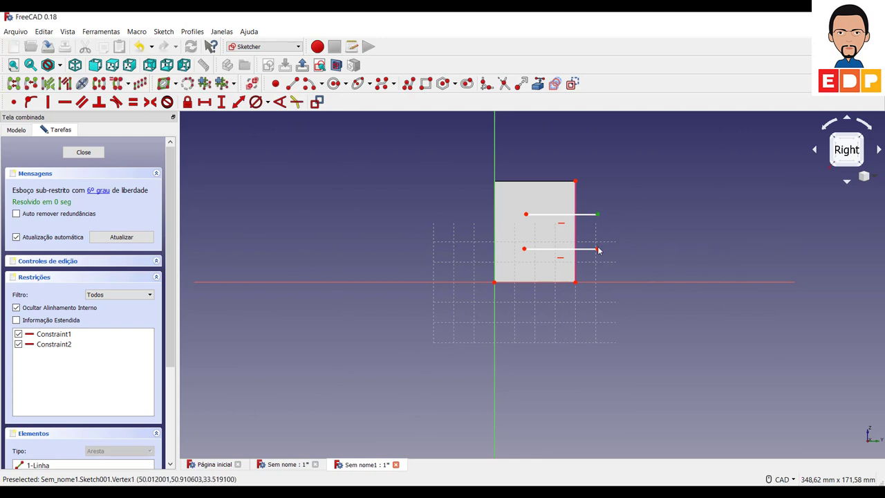
{"action": "left_click", "coordinate": [575, 238]}
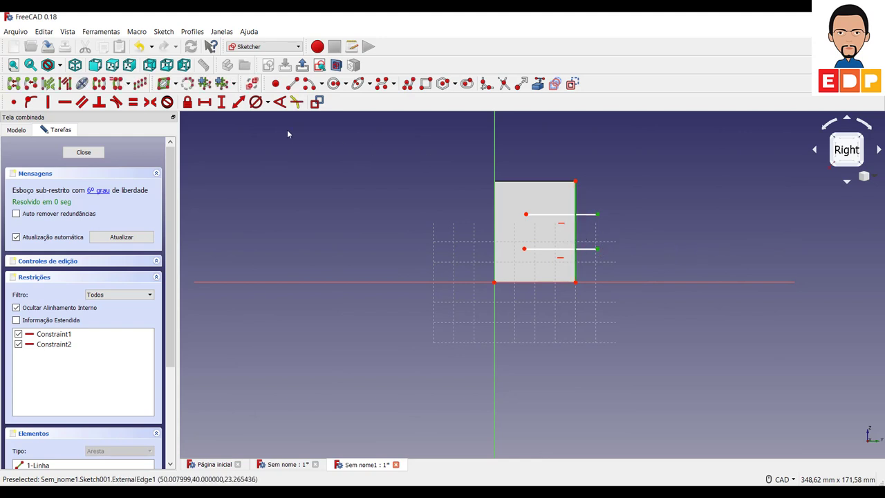
{"action": "left_click", "coordinate": [30, 102]}
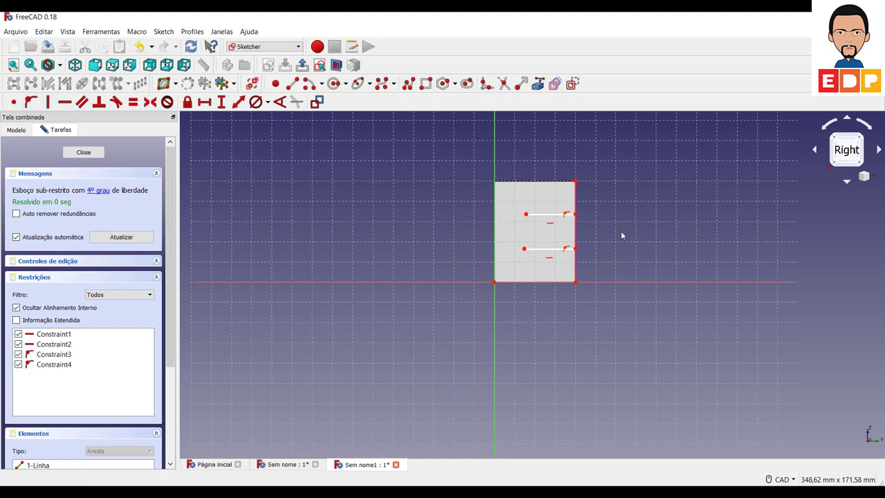
{"action": "mouse_move", "coordinate": [531, 251]}
{"action": "left_mouse_down"}
{"action": "mouse_move", "coordinate": [556, 221]}
{"action": "mouse_move", "coordinate": [531, 217]}
{"action": "mouse_move", "coordinate": [534, 246]}
{"action": "left_mouse_up"}
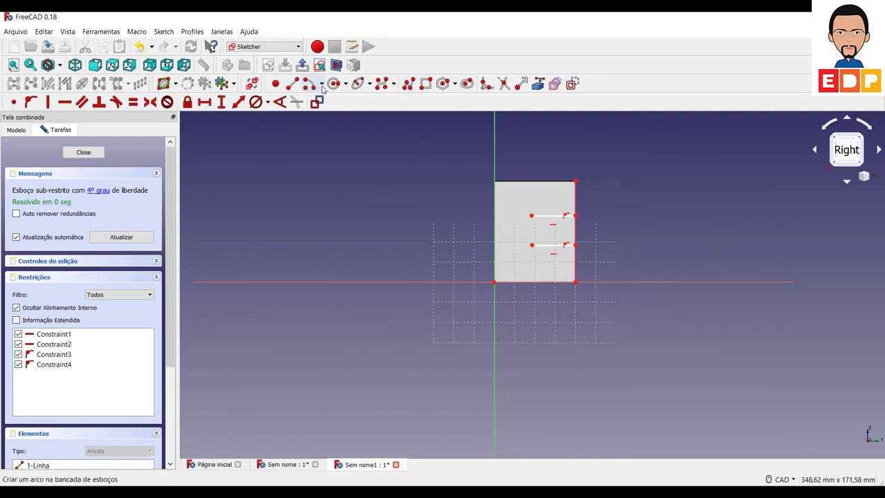
Join the two lines' left ends with an end-points-and-rim arc, then select both lines.
{"action": "left_click", "coordinate": [322, 85]}
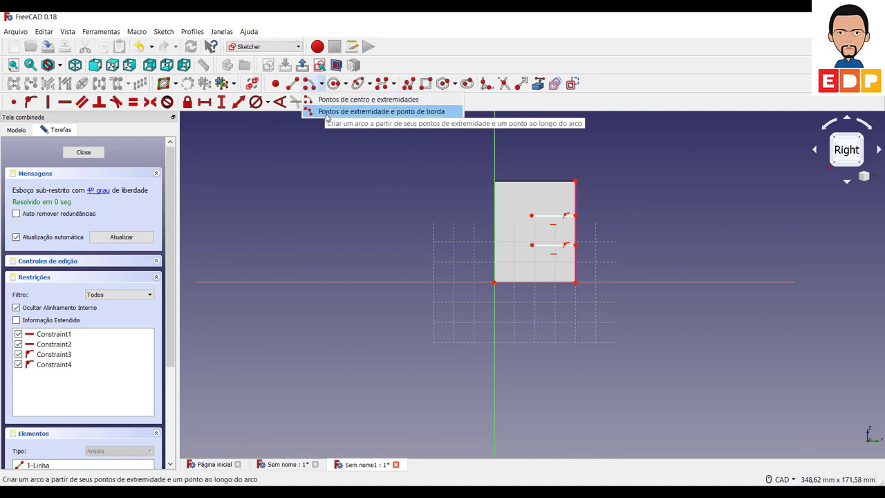
{"action": "left_click", "coordinate": [327, 115]}
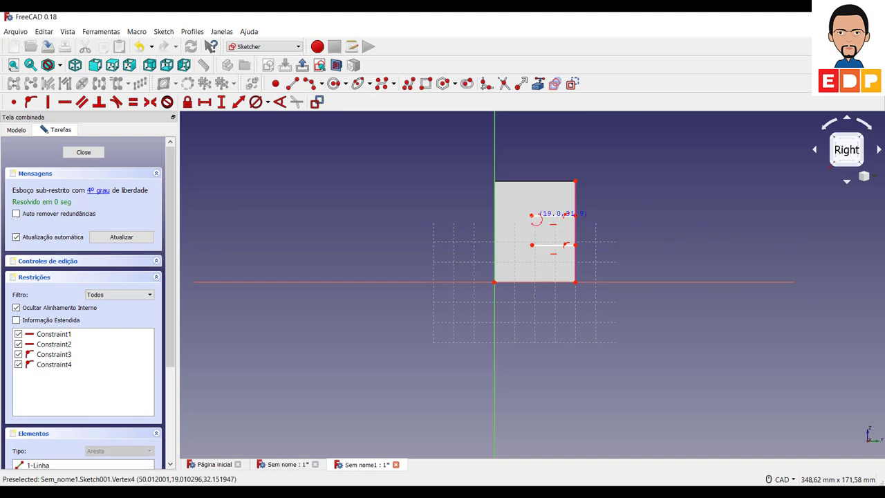
{"action": "left_click", "coordinate": [531, 215]}
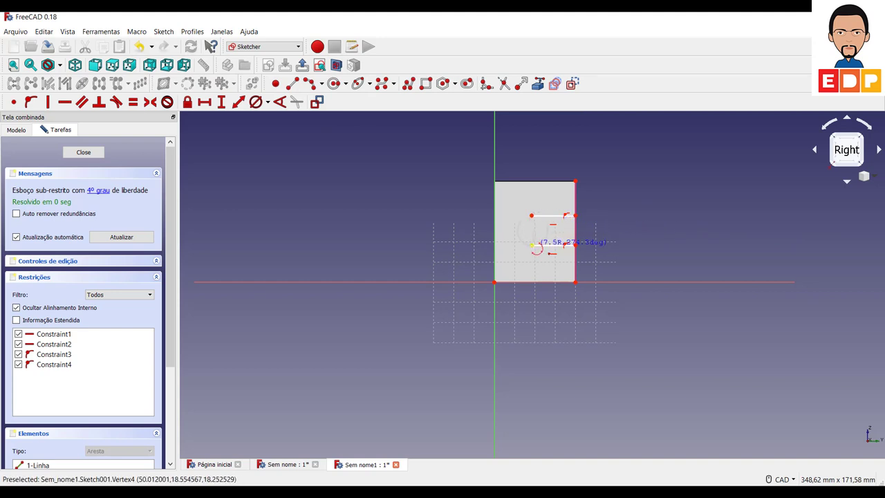
{"action": "left_click", "coordinate": [531, 244]}
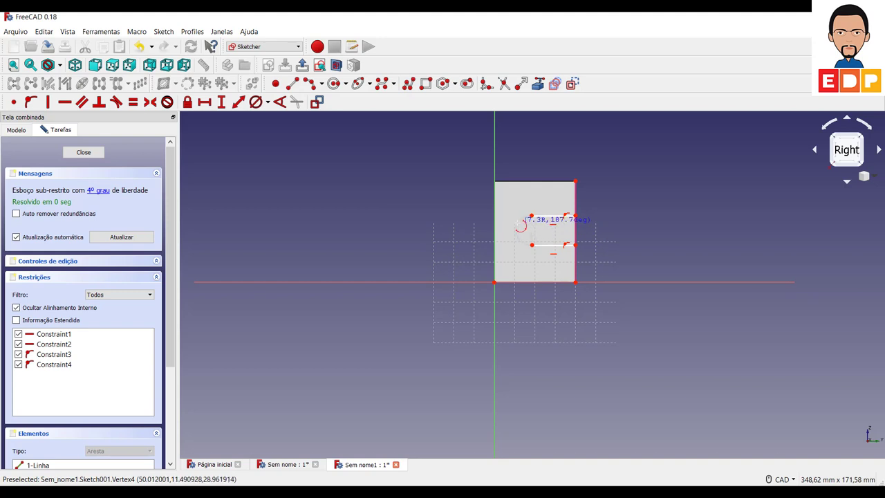
{"action": "left_click", "coordinate": [517, 225]}
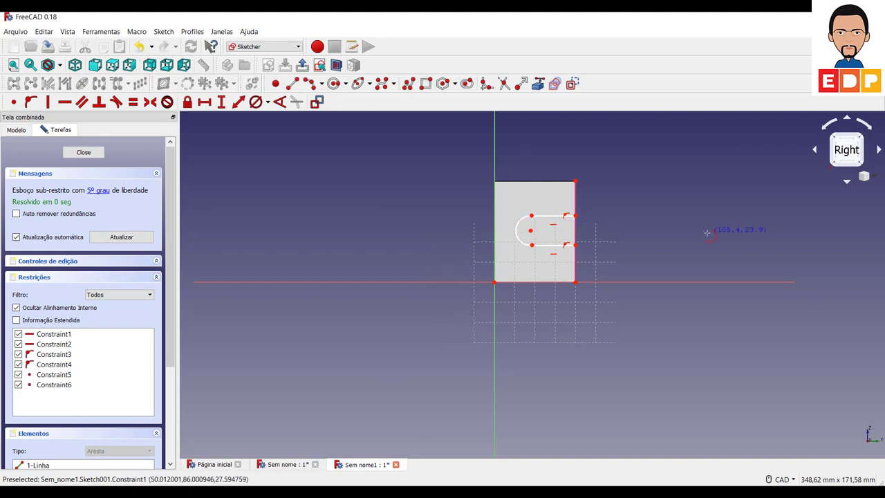
{"action": "right_click", "coordinate": [707, 232]}
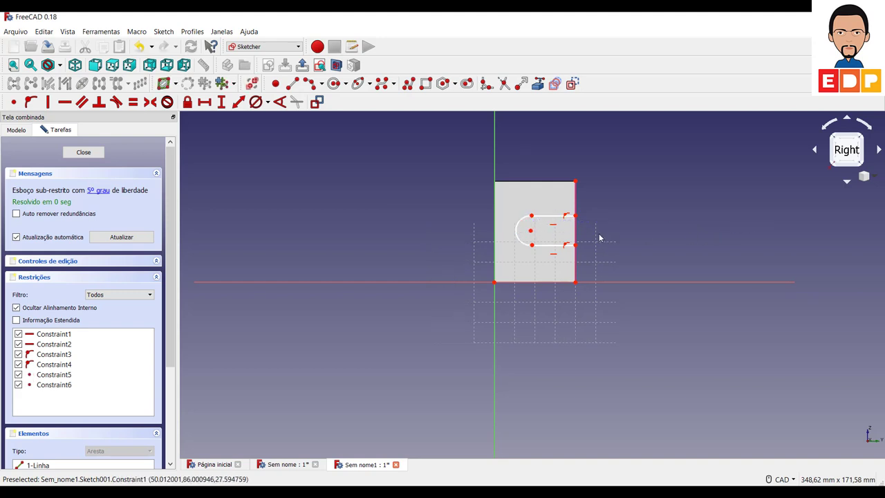
{"action": "left_click", "coordinate": [554, 218]}
{"action": "left_click", "coordinate": [552, 246]}
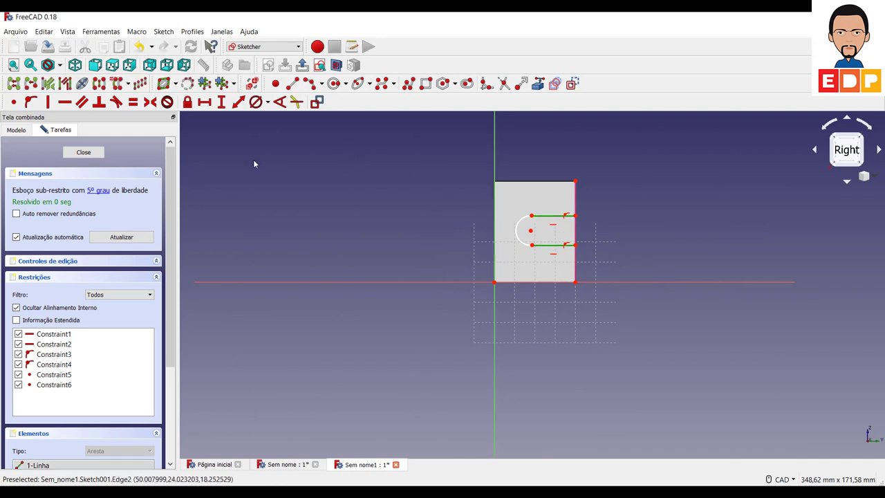
Make the slot lines equal and set their right ends 15 mm apart vertically.
{"action": "left_click", "coordinate": [133, 102]}
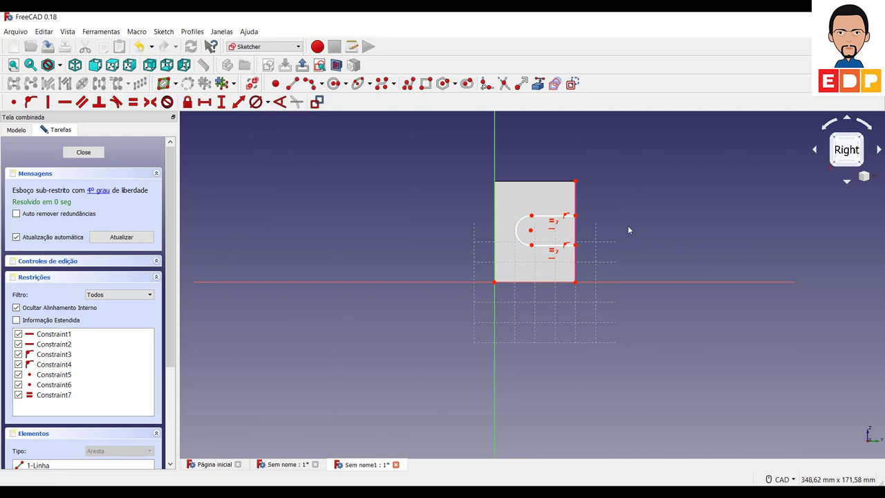
{"action": "left_click", "coordinate": [575, 216]}
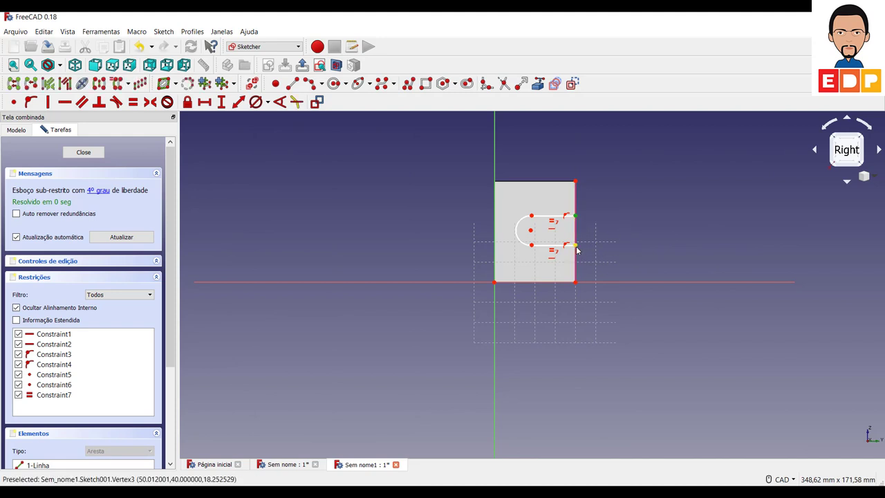
{"action": "left_click", "coordinate": [574, 244]}
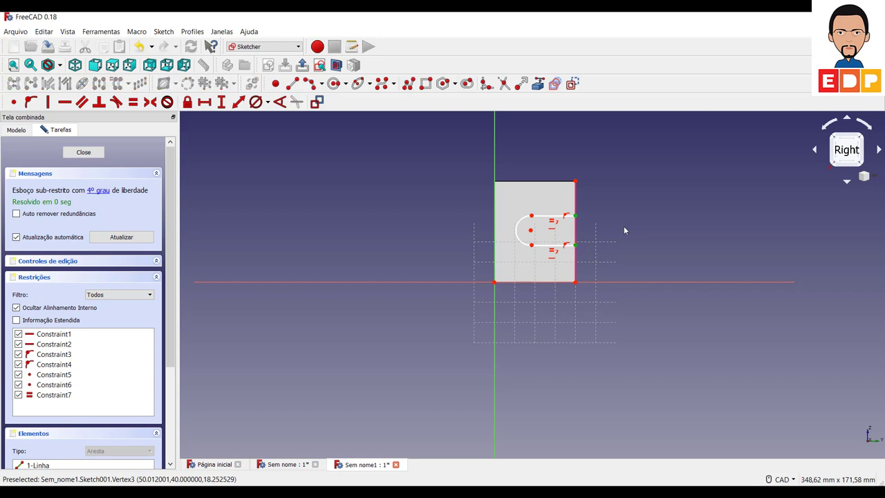
{"action": "left_click", "coordinate": [222, 102]}
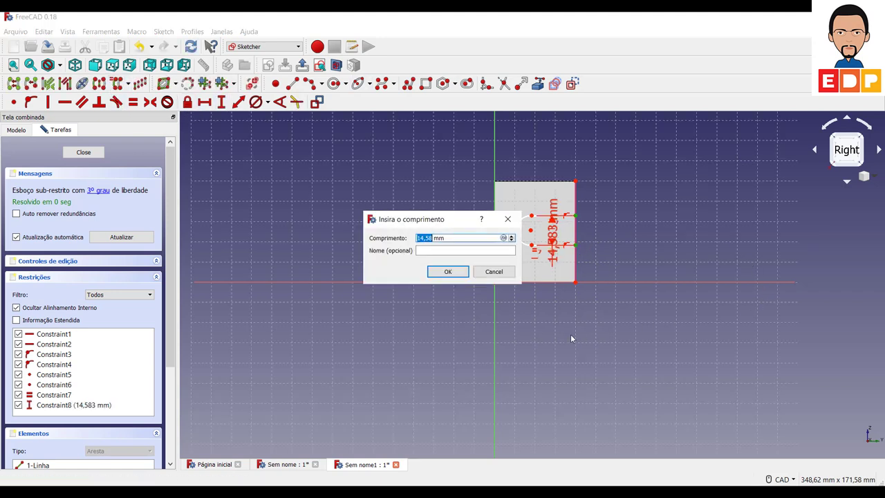
{"action": "key", "text": "Return"}
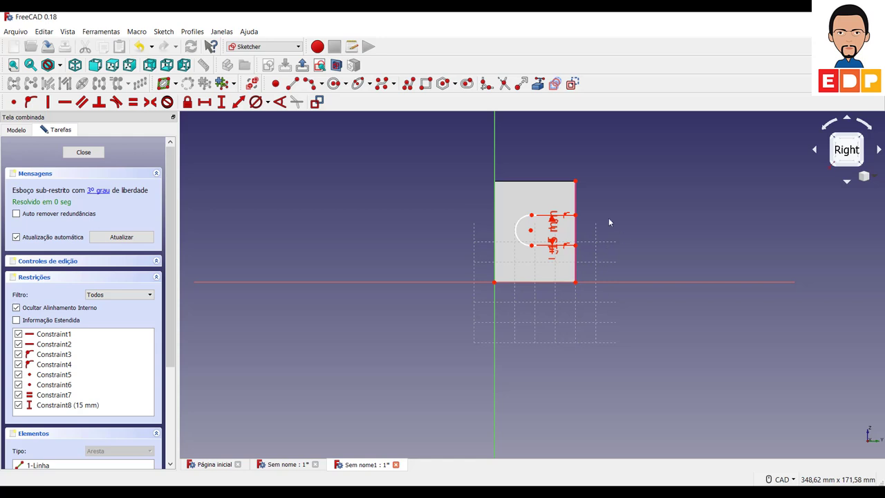
{"action": "mouse_move", "coordinate": [530, 230]}
{"action": "left_mouse_down"}
{"action": "mouse_move", "coordinate": [523, 236]}
{"action": "mouse_move", "coordinate": [531, 237]}
{"action": "left_mouse_up"}
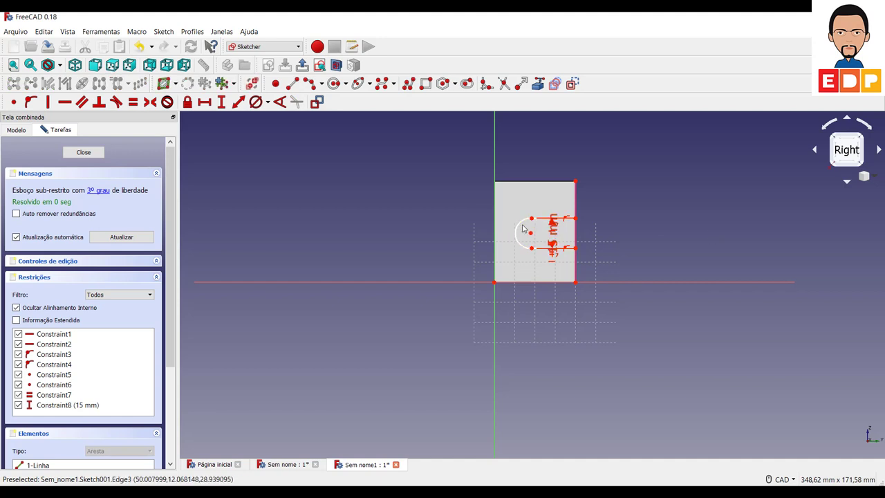
Give the slot's end arc a 7.5 mm radius and move the 15 mm dimension aside.
{"action": "left_click", "coordinate": [523, 228]}
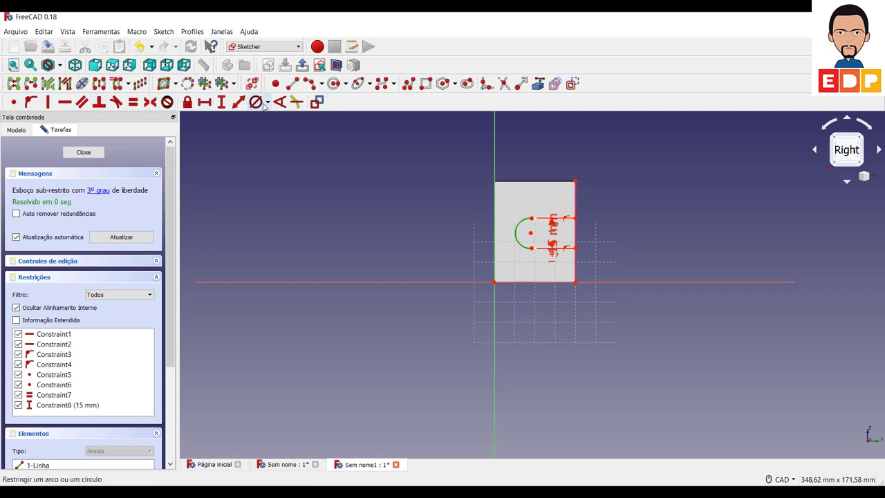
{"action": "left_click", "coordinate": [267, 102]}
{"action": "left_click", "coordinate": [269, 117]}
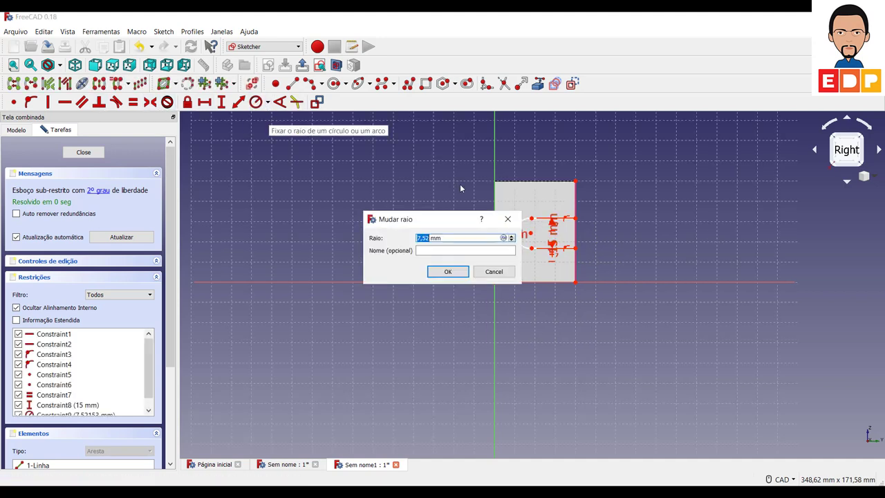
{"action": "type", "text": "7"}
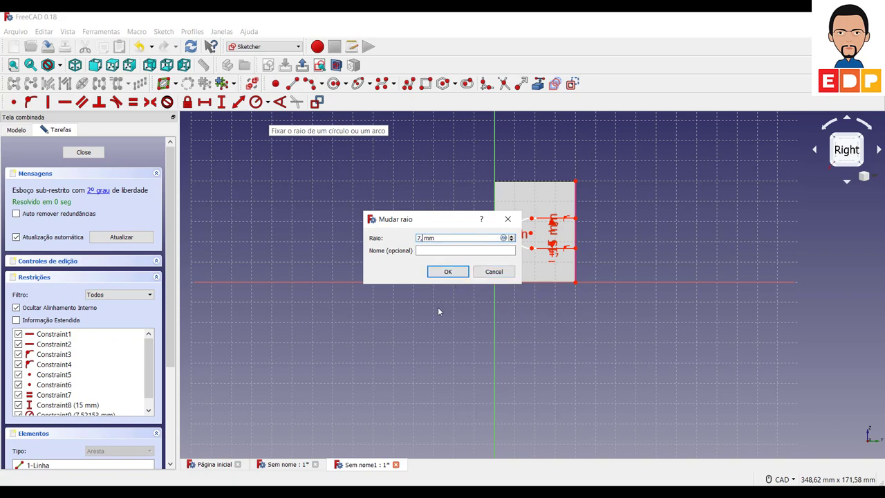
{"action": "type", "text": "5"}
{"action": "key", "text": "Return"}
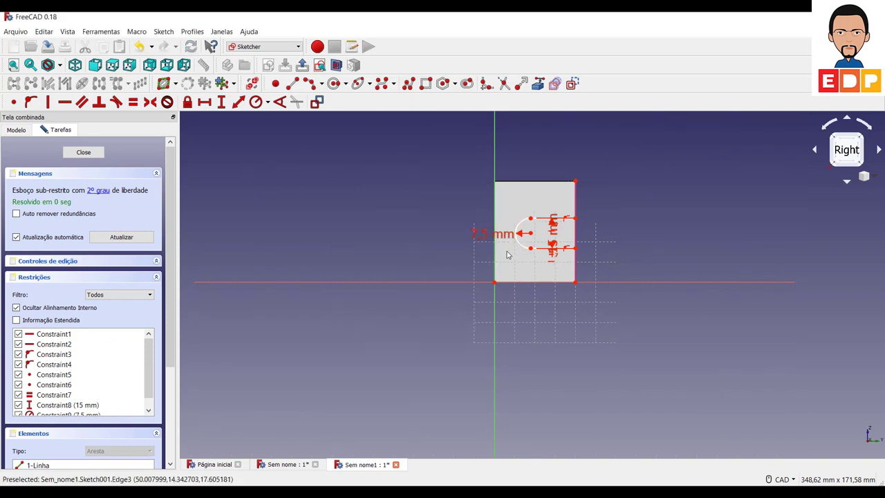
{"action": "left_click_drag", "start_coordinate": [555, 237], "coordinate": [687, 352]}
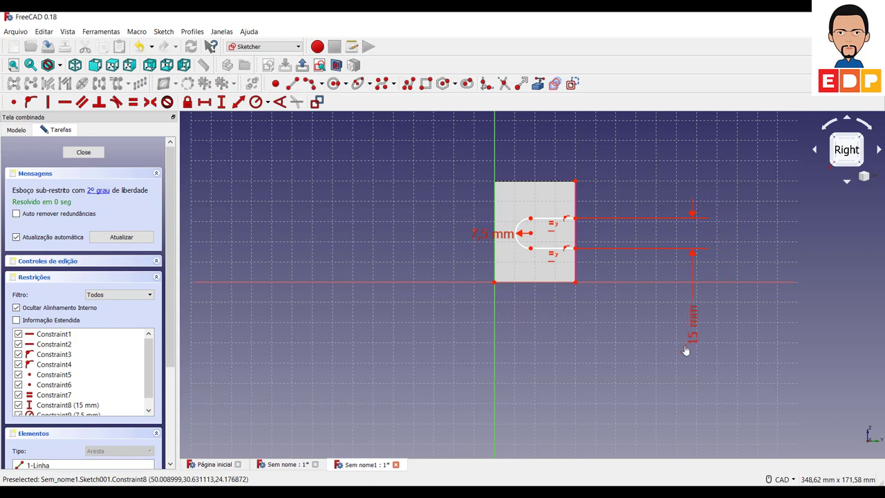
{"action": "left_click", "coordinate": [530, 234]}
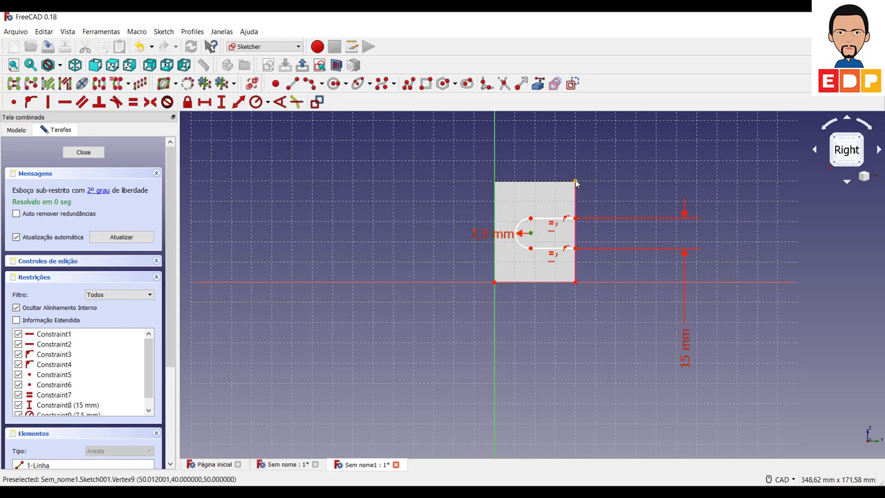
Place the arc centre 25 mm below the top edge and begin a horizontal dimension on the upper slot line.
{"action": "left_click", "coordinate": [221, 102]}
{"action": "type", "text": "10"}
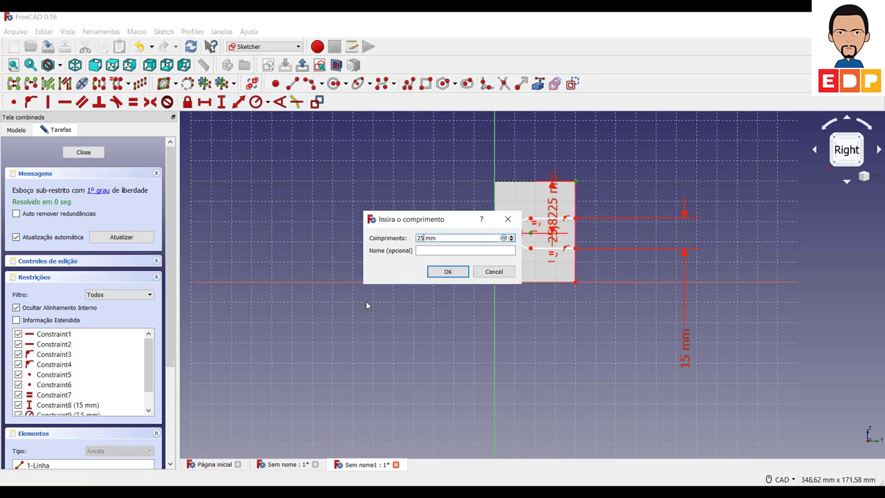
{"action": "key", "text": "Return"}
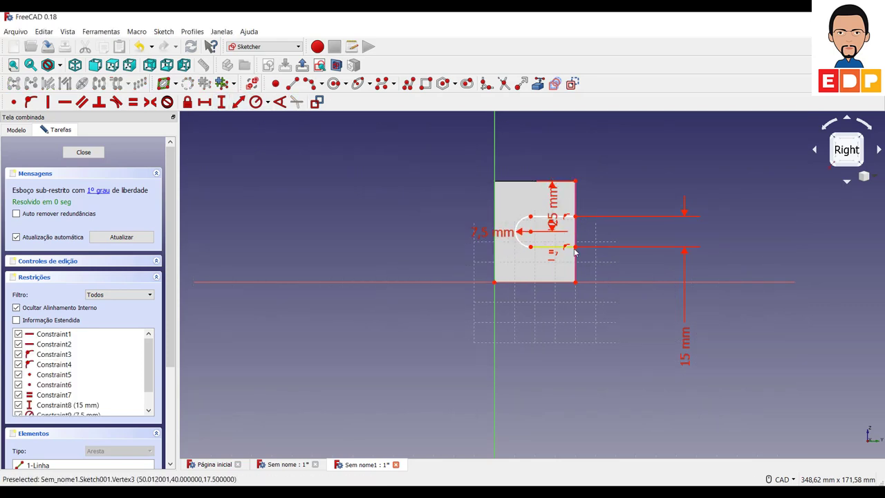
{"action": "left_click_drag", "start_coordinate": [563, 201], "coordinate": [420, 142]}
{"action": "left_click", "coordinate": [553, 219]}
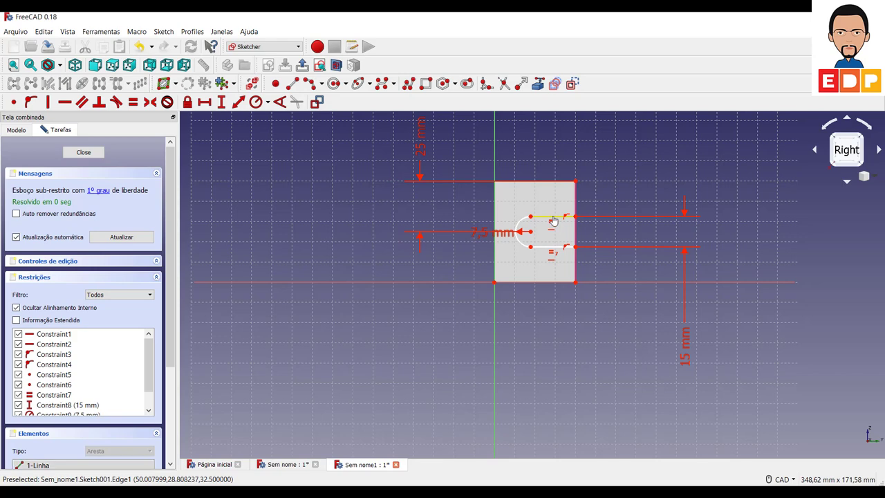
{"action": "left_click", "coordinate": [204, 102]}
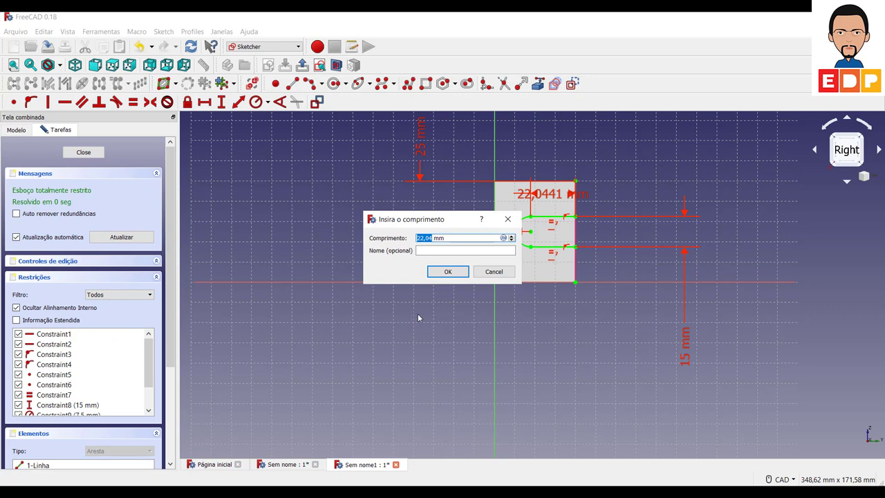
Set the upper slot line's horizontal length to 15 mm.
{"action": "type", "text": "15"}
{"action": "left_click", "coordinate": [462, 272]}
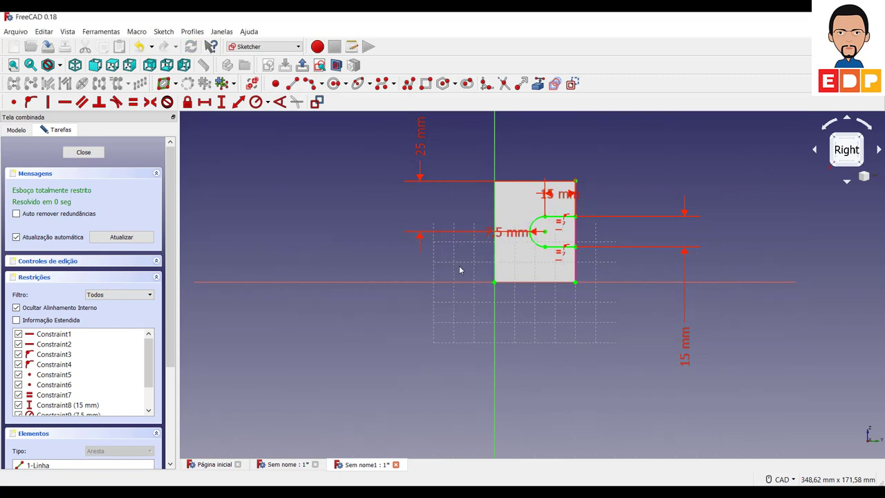
{"action": "scroll", "coordinate": [608, 253], "scroll_direction": "up", "scroll_amount": 2}
{"action": "scroll", "coordinate": [594, 245], "scroll_direction": "up", "scroll_amount": 3}
{"action": "scroll", "coordinate": [587, 239], "scroll_direction": "up", "scroll_amount": 2}
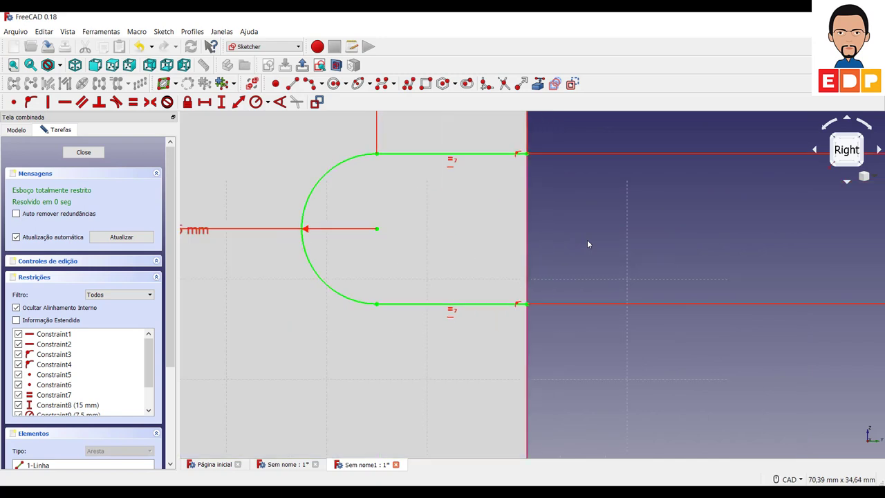
{"action": "scroll", "coordinate": [584, 241], "scroll_direction": "down", "scroll_amount": 2}
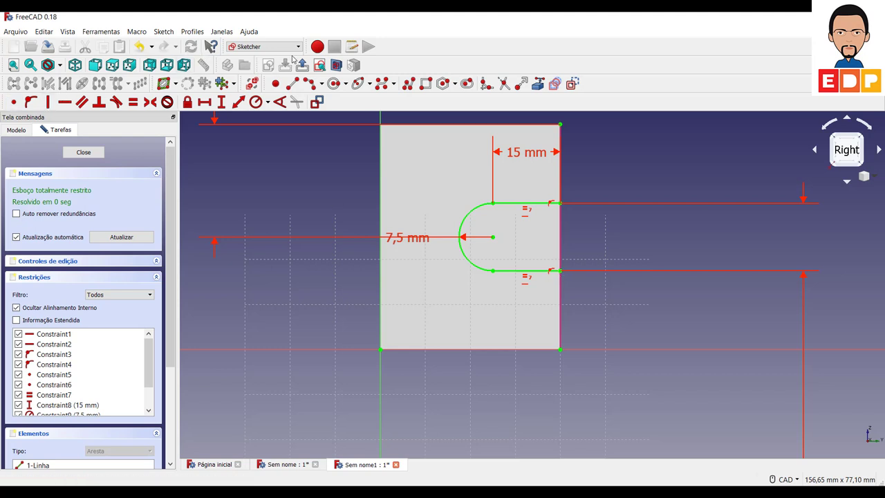
Draw a vertical line along the right edge closing the slot outline, then leave the sketch.
{"action": "left_click", "coordinate": [292, 83]}
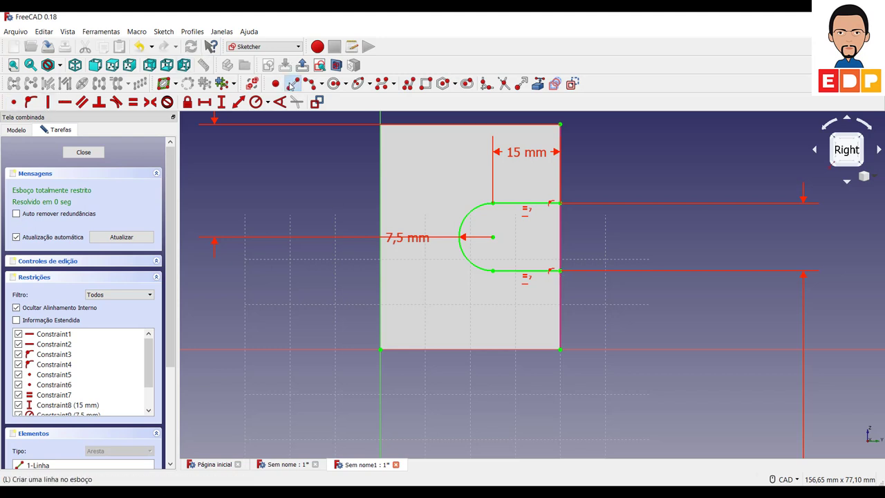
{"action": "left_click", "coordinate": [561, 203]}
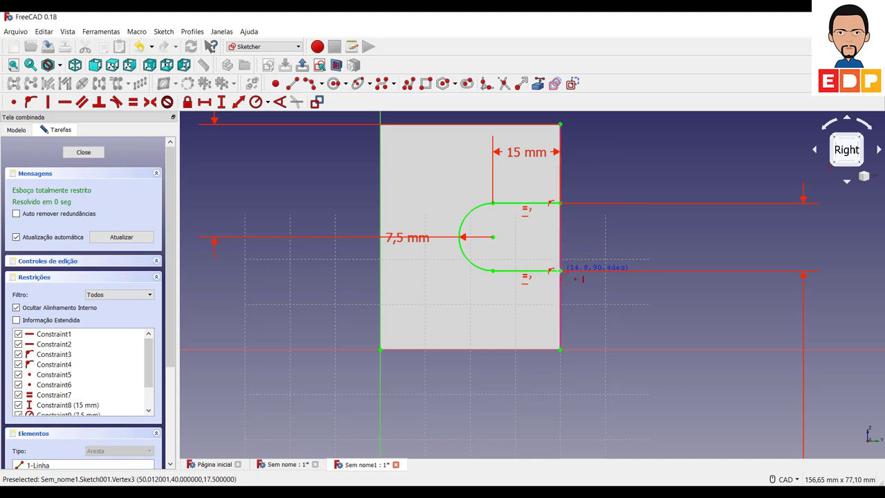
{"action": "left_click", "coordinate": [562, 271]}
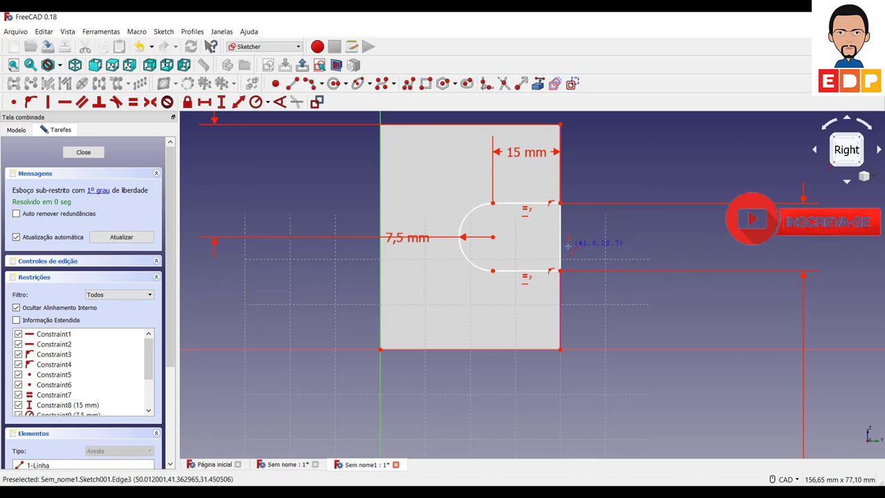
{"action": "key", "text": "Escape"}
{"action": "key", "text": "Escape"}
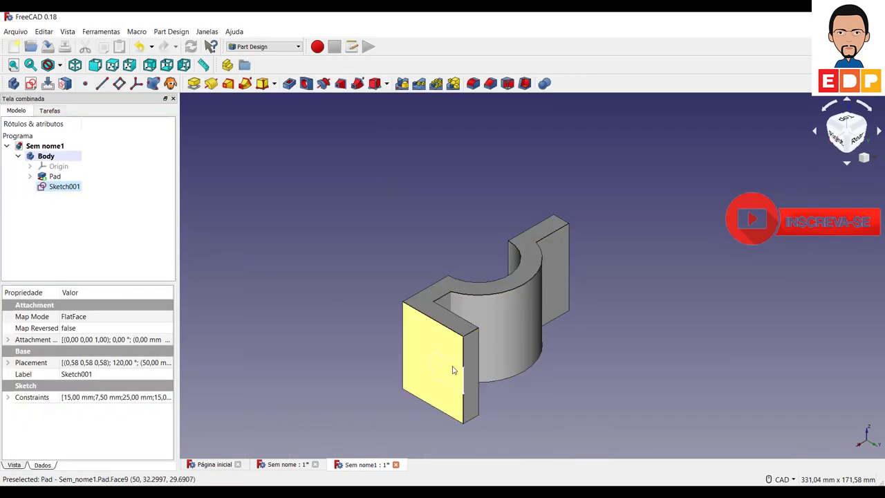
Reopen Sketch001, add a coincident constraint and delete the redundant Constraint14.
{"action": "double_click", "coordinate": [65, 187]}
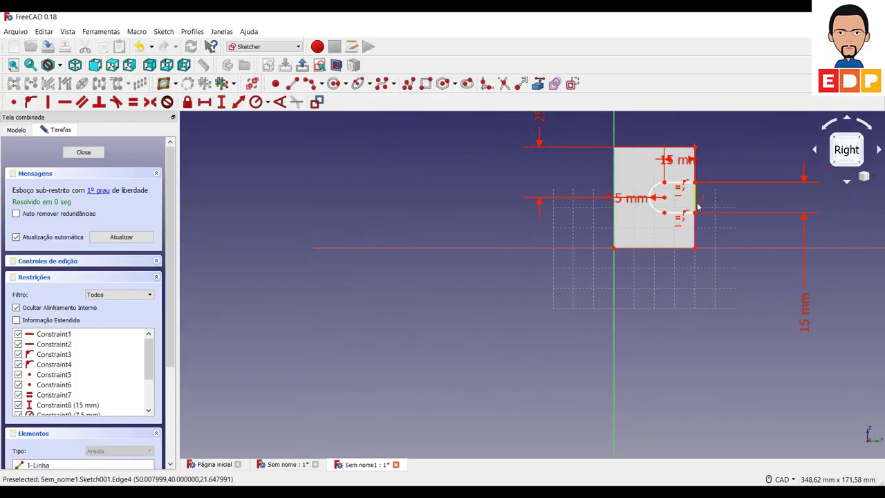
{"action": "scroll", "coordinate": [698, 206], "scroll_direction": "down", "scroll_amount": 2}
{"action": "scroll", "coordinate": [694, 227], "scroll_direction": "up", "scroll_amount": 6}
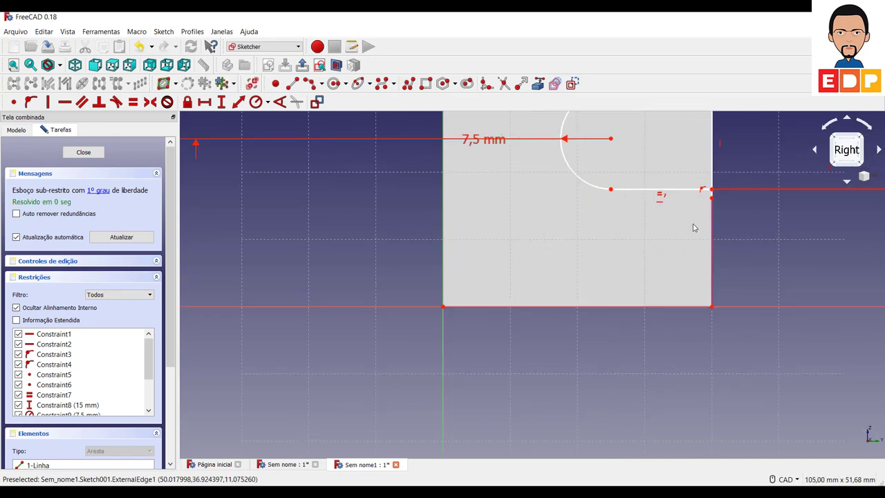
{"action": "scroll", "coordinate": [694, 227], "scroll_direction": "up", "scroll_amount": 2}
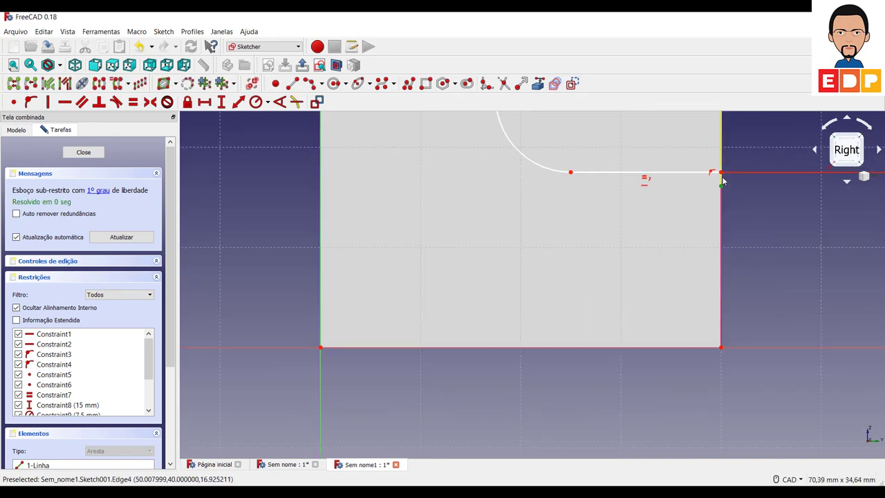
{"action": "left_click", "coordinate": [20, 101]}
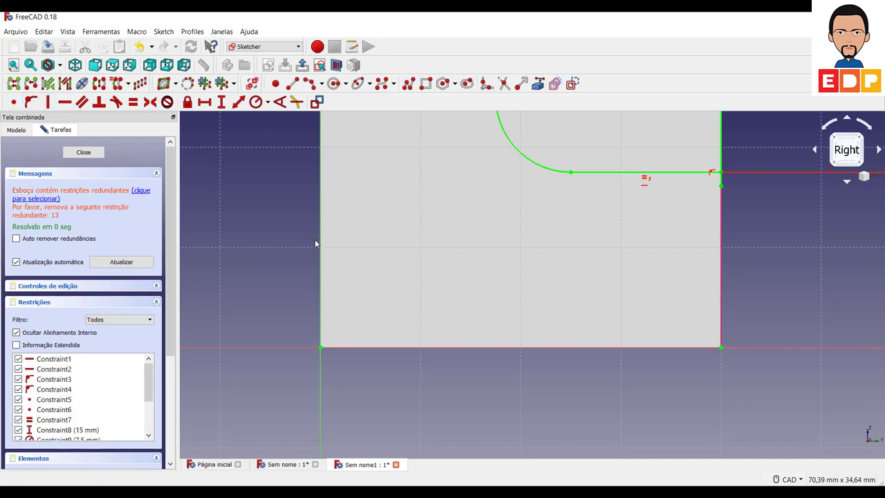
{"action": "scroll", "coordinate": [63, 377], "scroll_direction": "down", "scroll_amount": 4}
{"action": "left_click", "coordinate": [67, 374]}
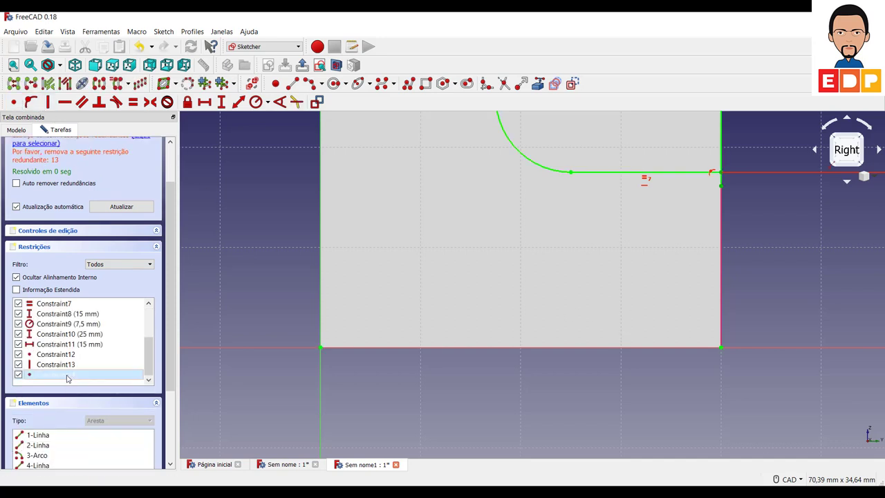
{"action": "key", "text": "Delete"}
Give the slot's closing vertical edge a 15 mm vertical distance constraint.
{"action": "scroll", "coordinate": [622, 268], "scroll_direction": "up", "scroll_amount": 3}
{"action": "scroll", "coordinate": [673, 263], "scroll_direction": "down", "scroll_amount": 5}
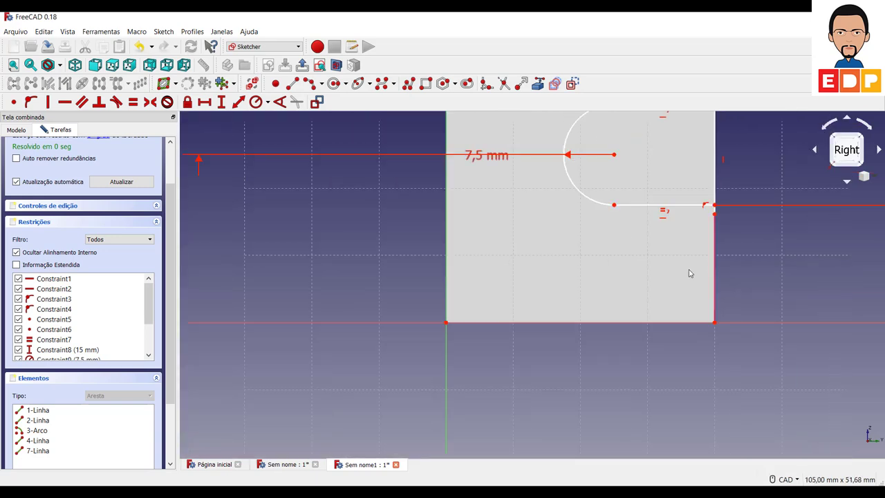
{"action": "scroll", "coordinate": [766, 282], "scroll_direction": "down", "scroll_amount": 3}
{"action": "scroll", "coordinate": [792, 298], "scroll_direction": "up", "scroll_amount": 2}
{"action": "scroll", "coordinate": [753, 270], "scroll_direction": "up", "scroll_amount": 2}
{"action": "scroll", "coordinate": [484, 360], "scroll_direction": "up", "scroll_amount": 3}
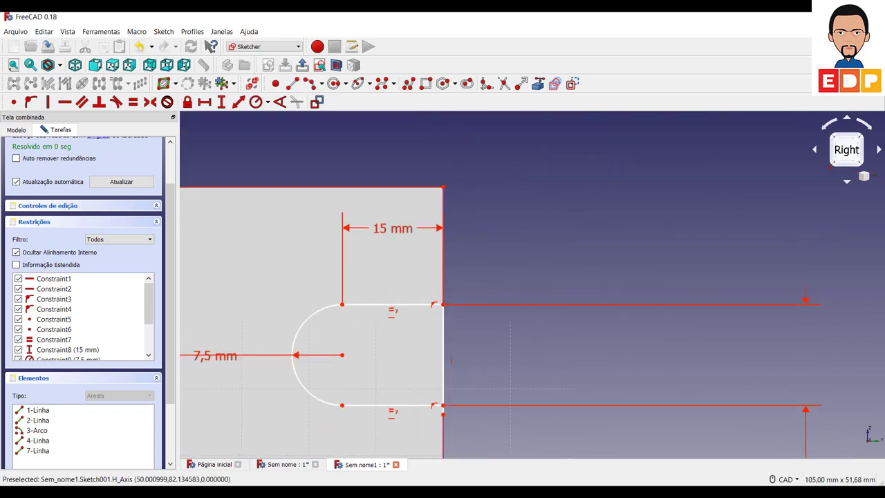
{"action": "left_click", "coordinate": [448, 385]}
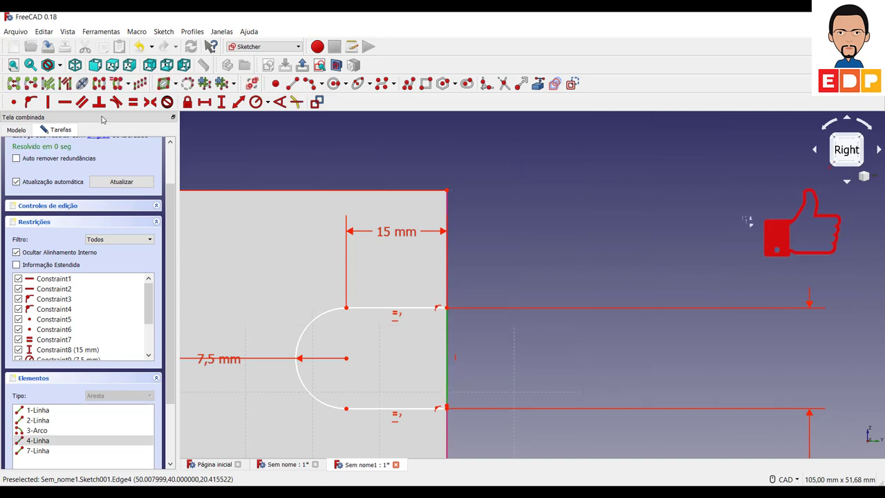
{"action": "left_click", "coordinate": [222, 102]}
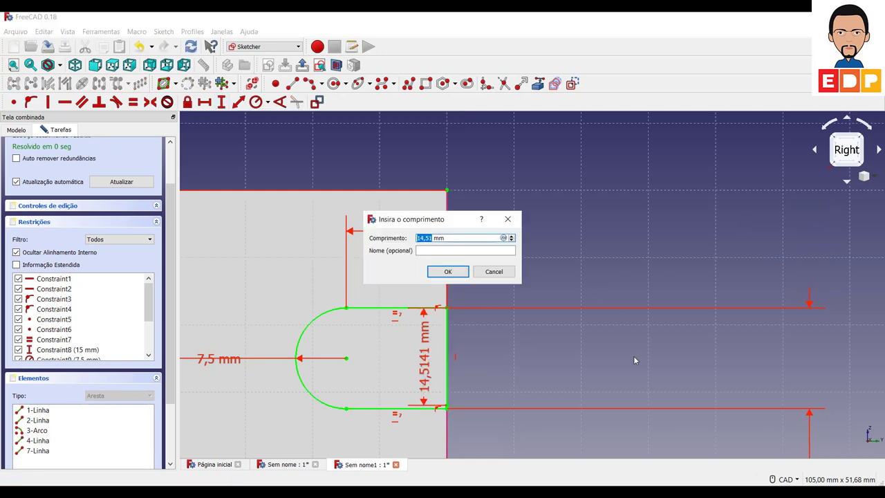
{"action": "type", "text": "15"}
{"action": "key", "text": "Return"}
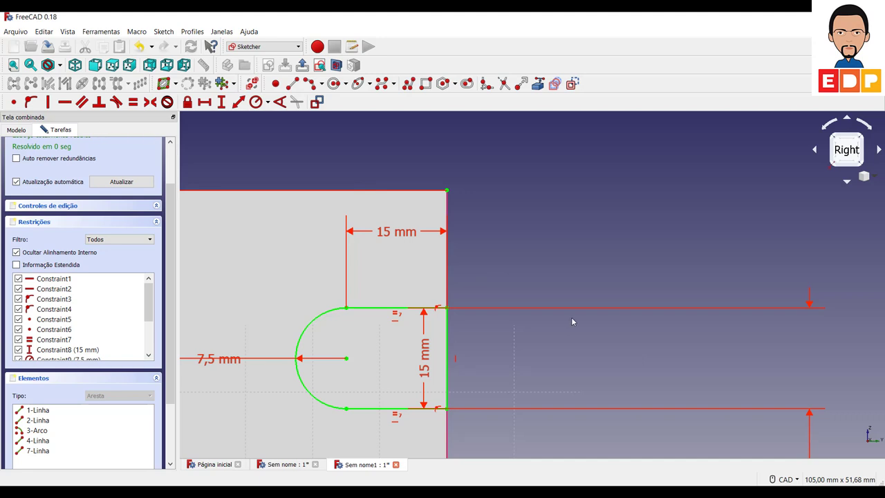
{"action": "scroll", "coordinate": [568, 308], "scroll_direction": "down", "scroll_amount": 3}
{"action": "scroll", "coordinate": [566, 301], "scroll_direction": "up", "scroll_amount": 2}
{"action": "scroll", "coordinate": [76, 181], "scroll_direction": "up", "scroll_amount": 3}
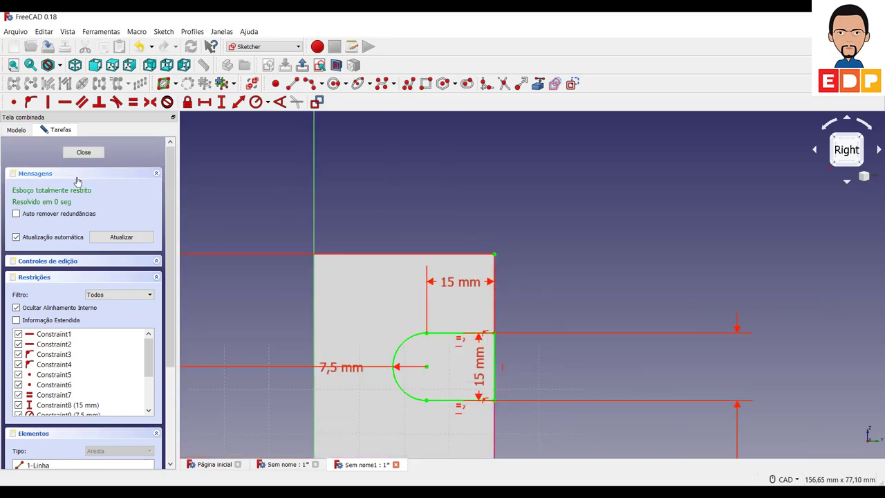
Pocket the slot sketch into the arm with type 'Até o primeiro' (up to first face).
{"action": "left_click", "coordinate": [83, 153]}
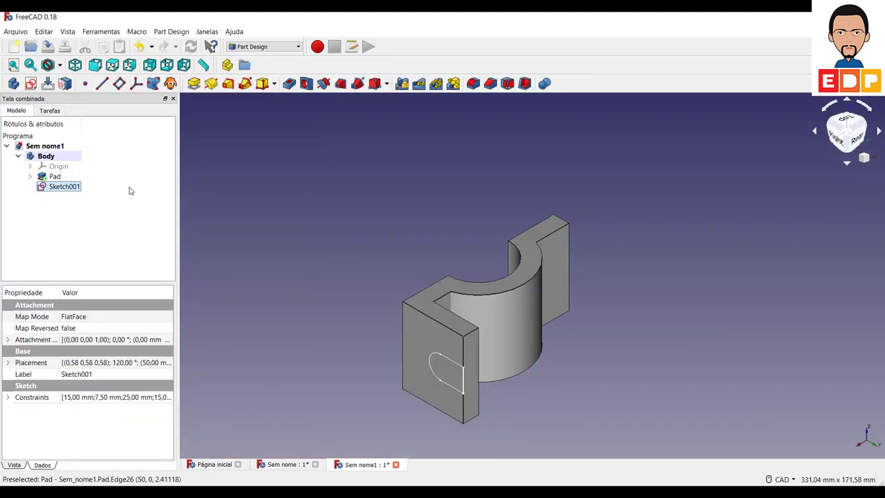
{"action": "left_click", "coordinate": [289, 86]}
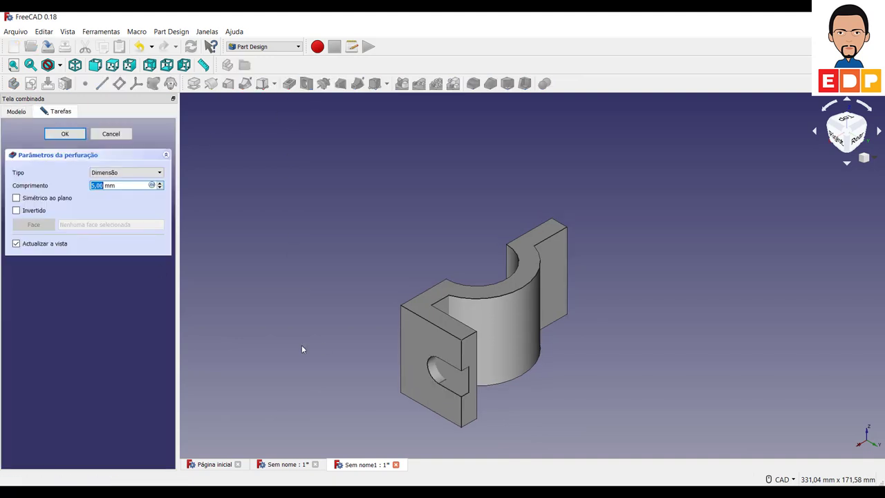
{"action": "left_click", "coordinate": [118, 174]}
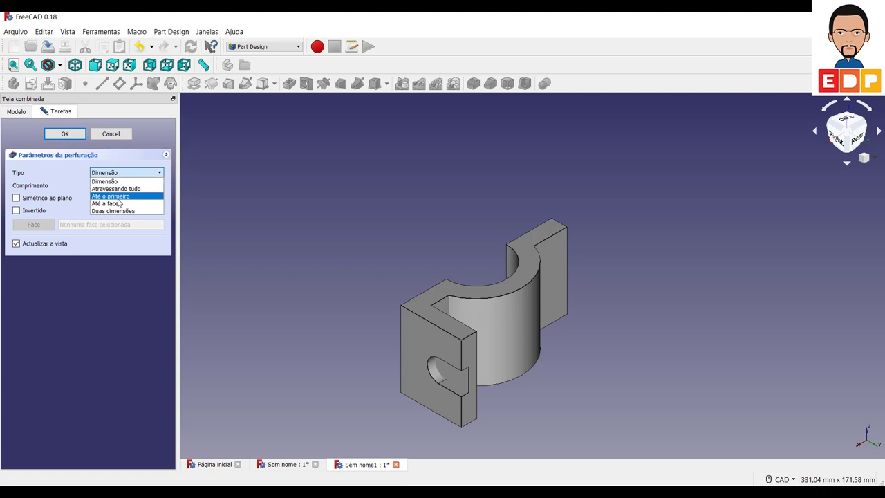
{"action": "left_click", "coordinate": [117, 196]}
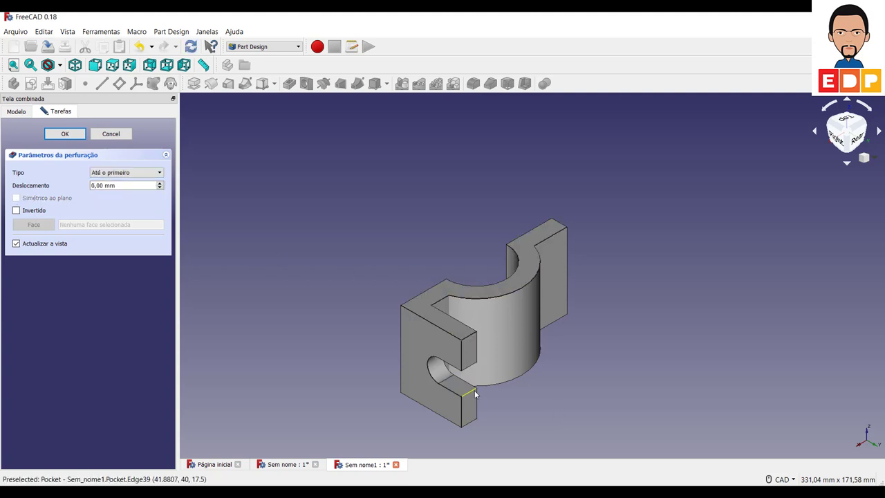
{"action": "left_click", "coordinate": [64, 134]}
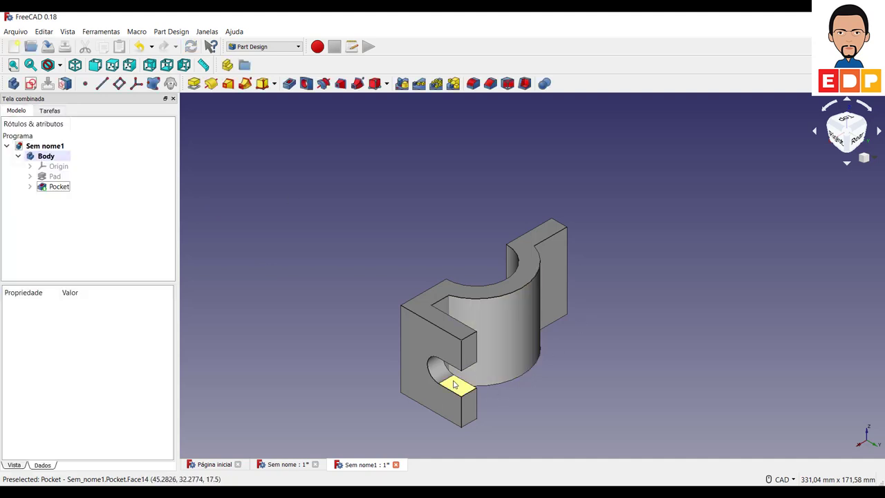
Start a new sketch on the outer face of the other arm.
{"action": "left_click", "coordinate": [553, 283]}
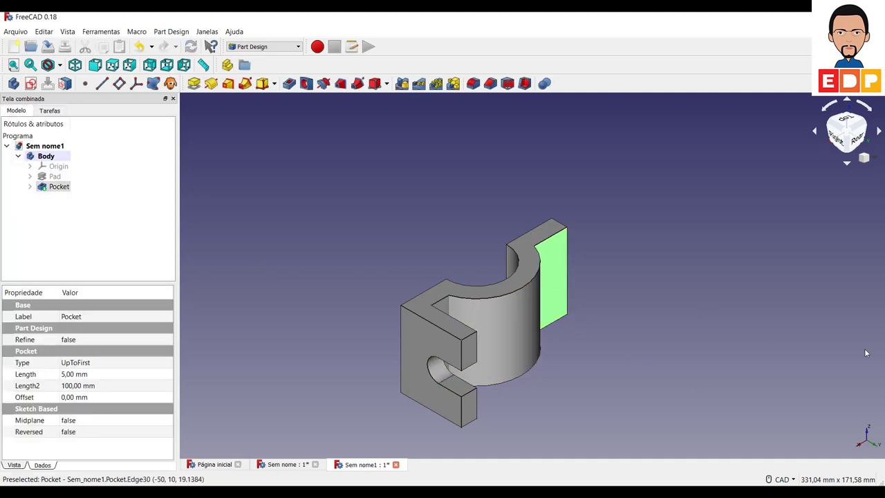
{"action": "left_click", "coordinate": [14, 83]}
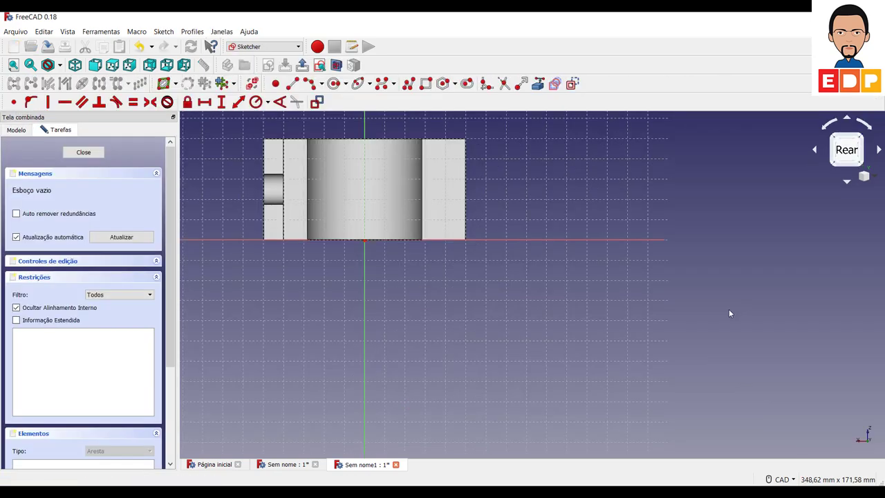
{"action": "middle_click_drag", "start_coordinate": [512, 307], "coordinate": [527, 367]}
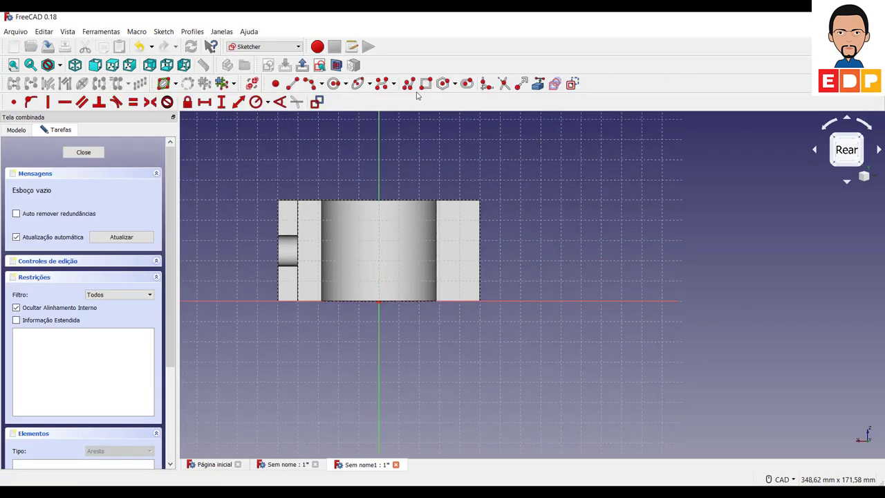
Draw two small circles, one above the other, on the arm face.
{"action": "left_click", "coordinate": [335, 85]}
{"action": "left_click", "coordinate": [520, 279]}
{"action": "left_click", "coordinate": [529, 271]}
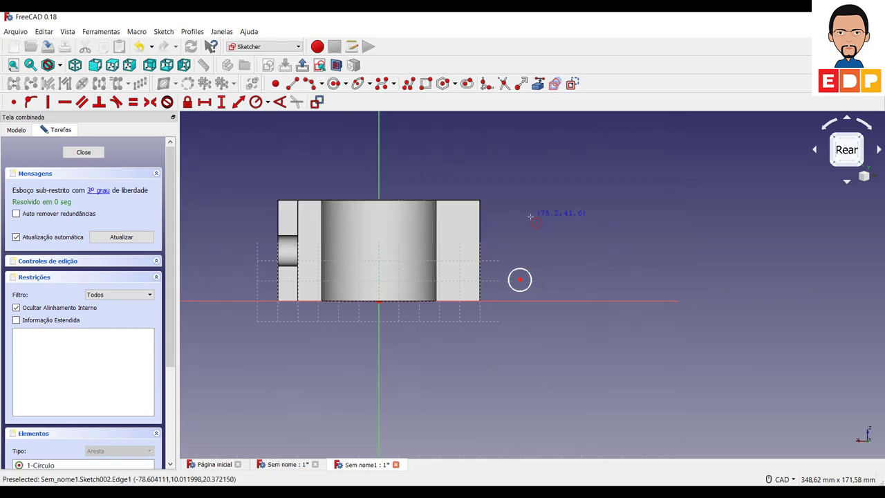
{"action": "left_click", "coordinate": [519, 221]}
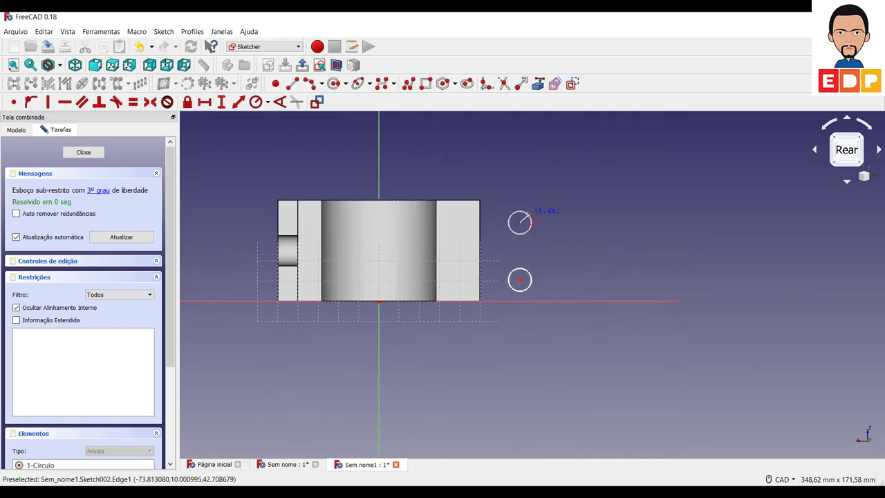
{"action": "left_click", "coordinate": [528, 220]}
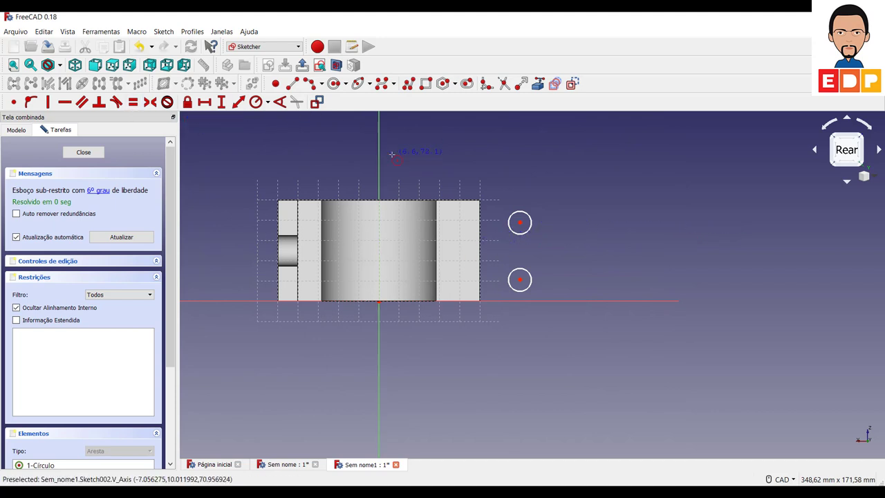
{"action": "key", "text": "Escape"}
Make both circles equal and give them a 10 mm diameter.
{"action": "left_click", "coordinate": [530, 223]}
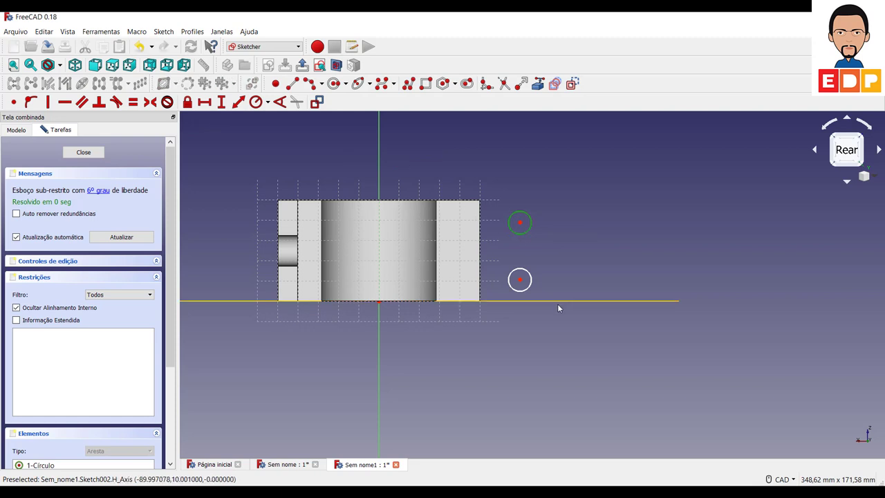
{"action": "left_click", "coordinate": [524, 290]}
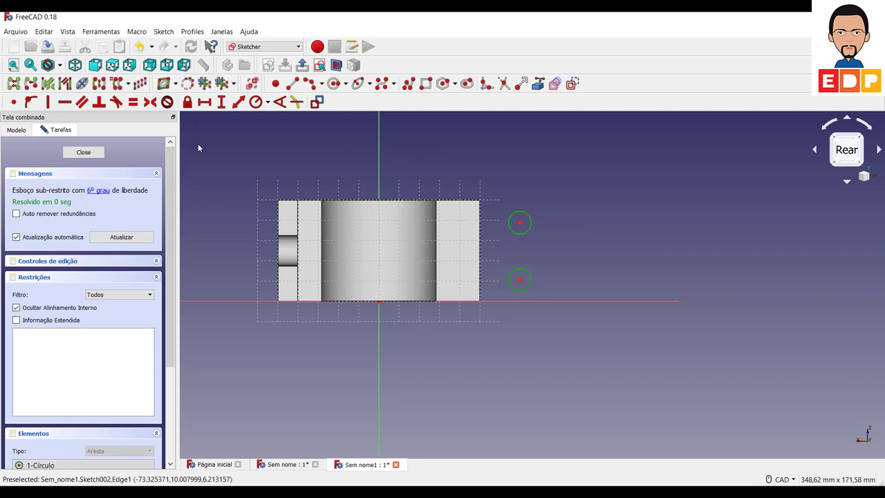
{"action": "left_click", "coordinate": [134, 105]}
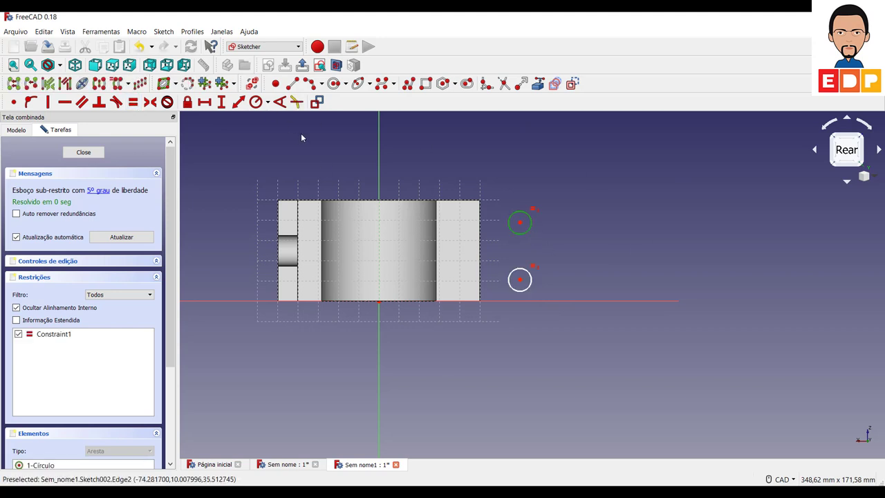
{"action": "left_click", "coordinate": [267, 102]}
{"action": "left_click", "coordinate": [269, 130]}
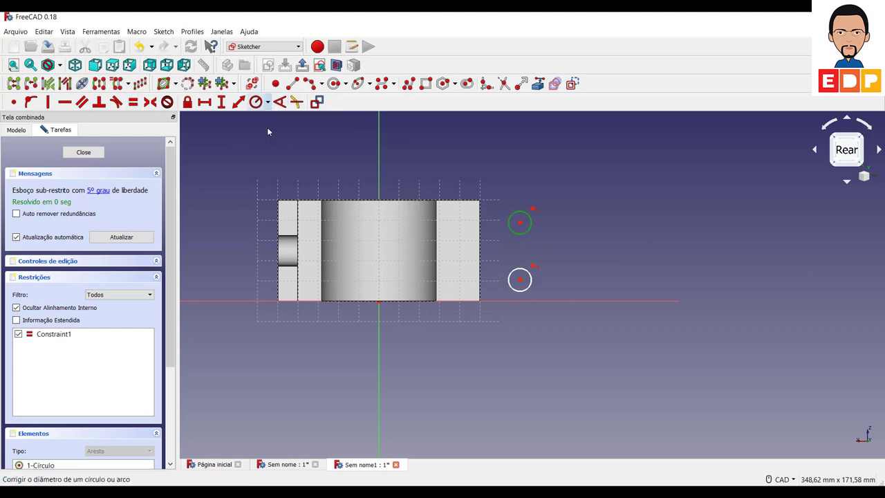
{"action": "type", "text": "10"}
{"action": "key", "text": "Return"}
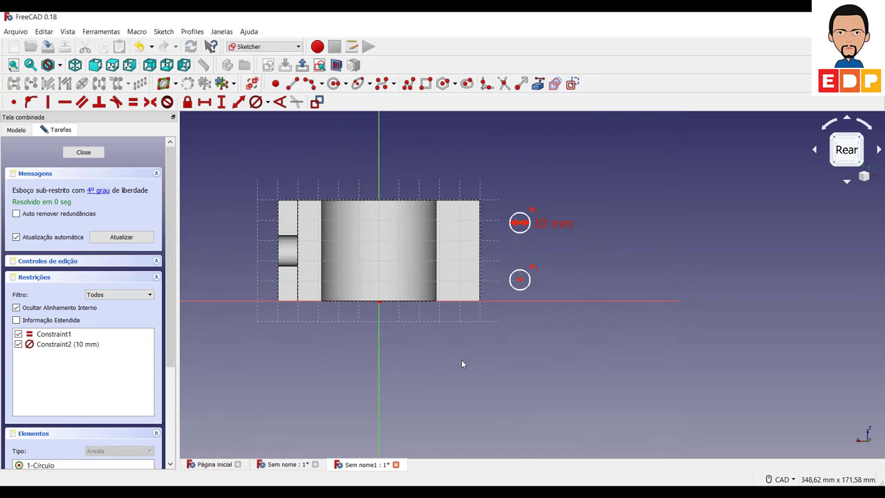
Space the two circle centres 25 mm apart vertically.
{"action": "left_click", "coordinate": [521, 281]}
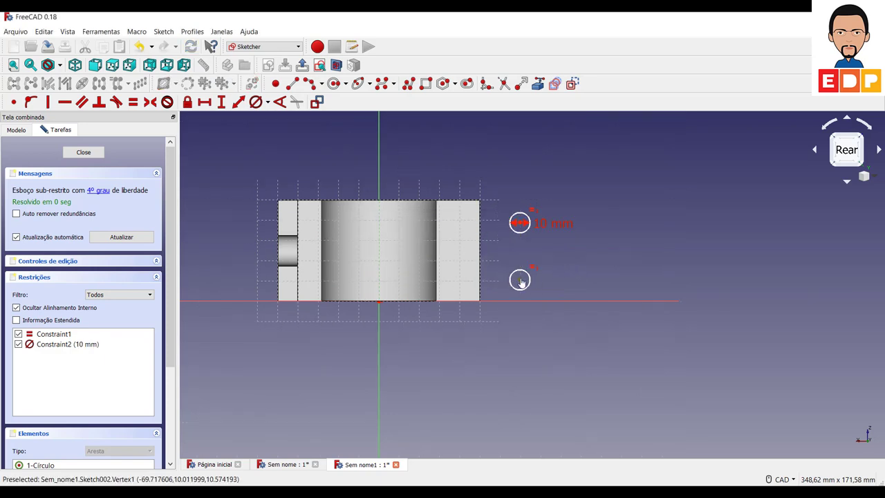
{"action": "left_click", "coordinate": [521, 223]}
{"action": "left_click", "coordinate": [222, 102]}
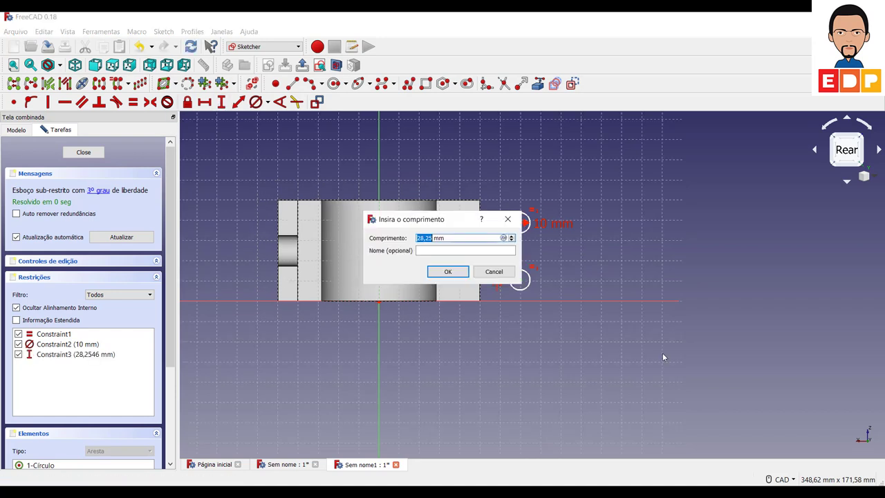
{"action": "type", "text": "25"}
{"action": "key", "text": "Return"}
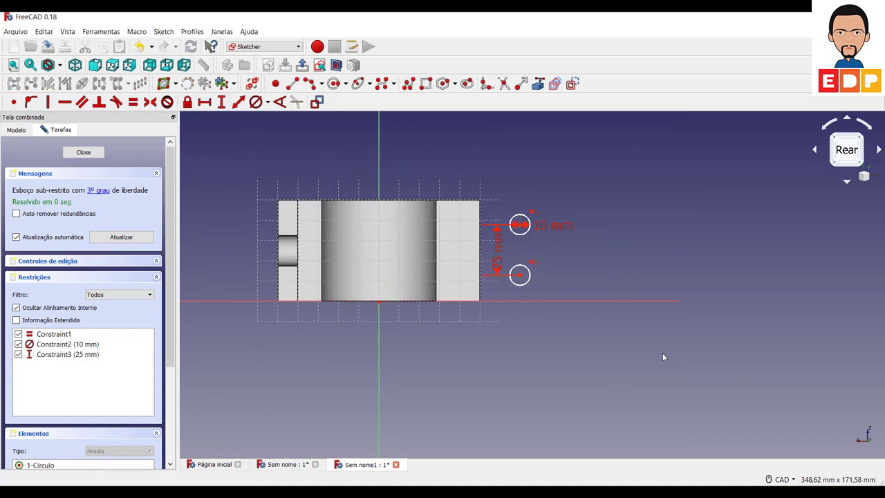
Move both circles onto the arm face and align their centres with a 0 mm horizontal distance.
{"action": "left_click", "coordinate": [520, 226]}
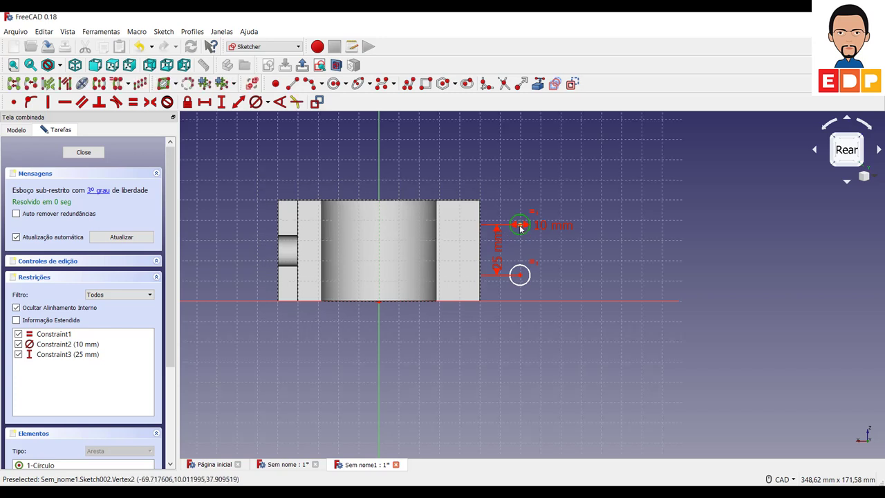
{"action": "left_click_drag", "start_coordinate": [519, 226], "coordinate": [458, 222]}
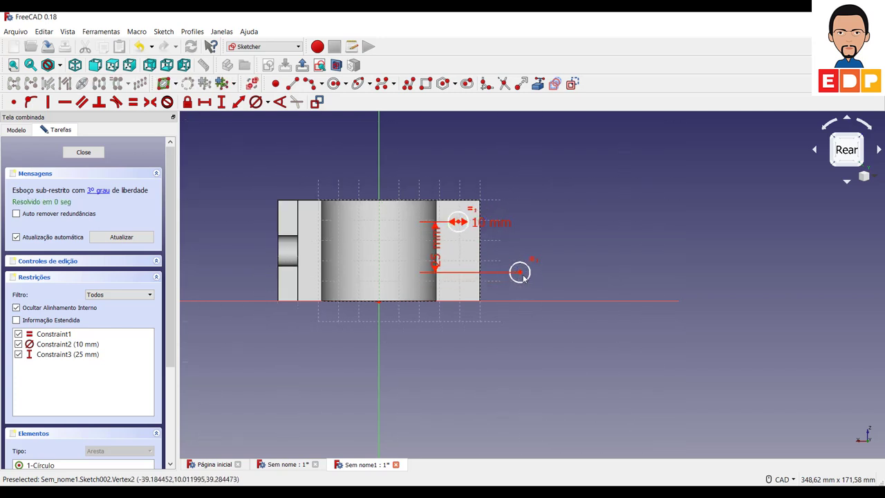
{"action": "left_click_drag", "start_coordinate": [520, 272], "coordinate": [459, 278]}
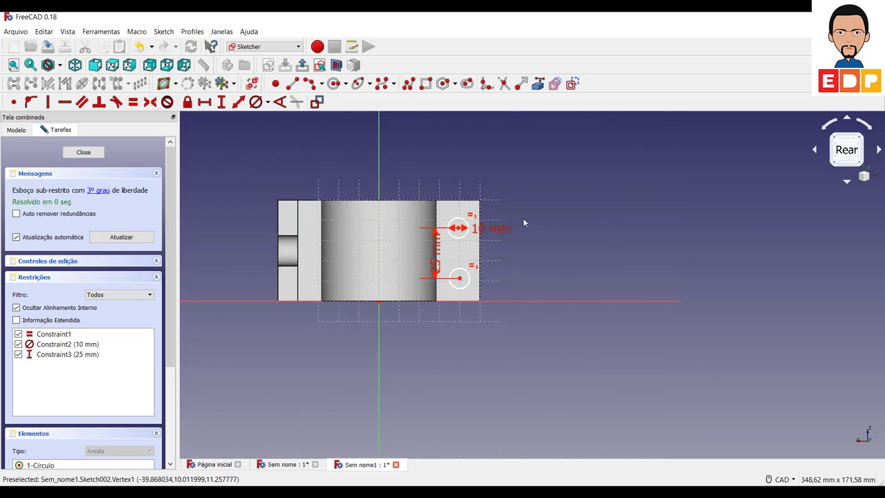
{"action": "left_click", "coordinate": [458, 228]}
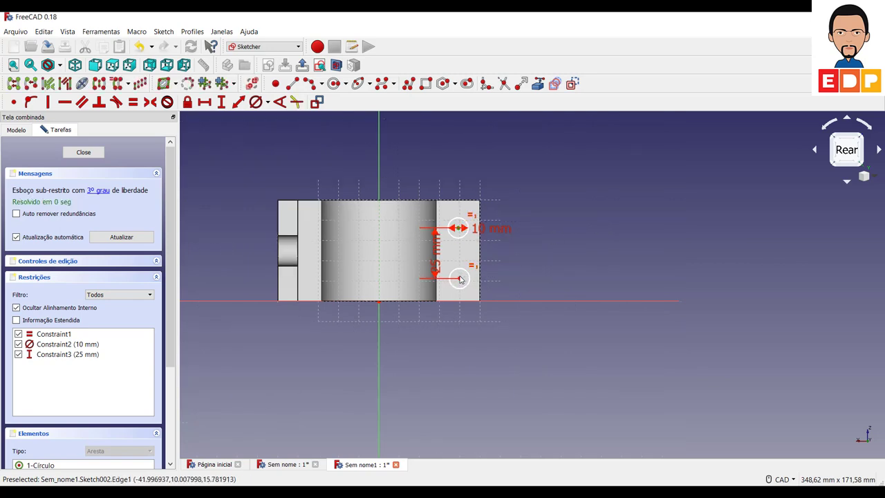
{"action": "left_click", "coordinate": [459, 278]}
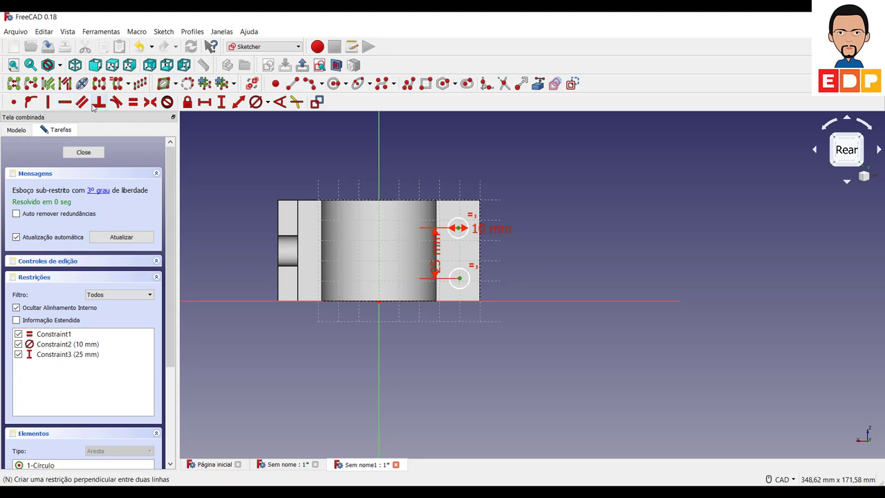
{"action": "left_click", "coordinate": [204, 102]}
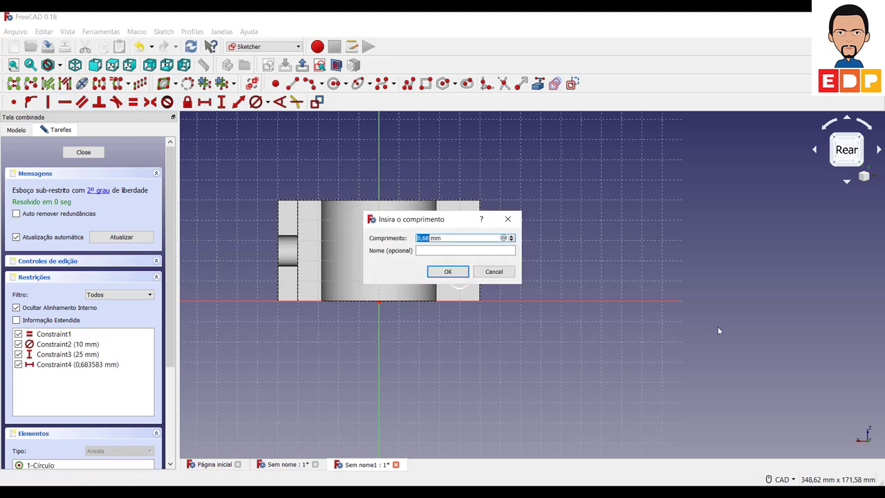
{"action": "type", "text": "0"}
{"action": "key", "text": "Return"}
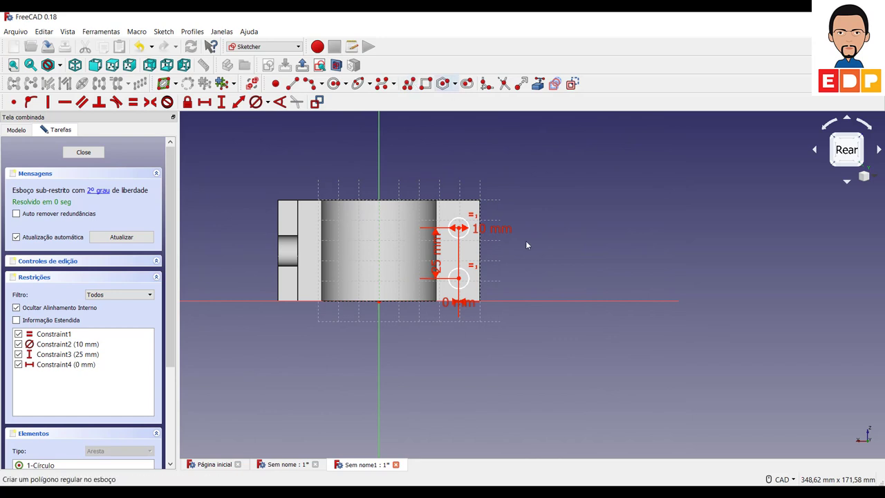
Place the lower hole centre 12,5 mm up from the origin.
{"action": "left_click", "coordinate": [458, 278]}
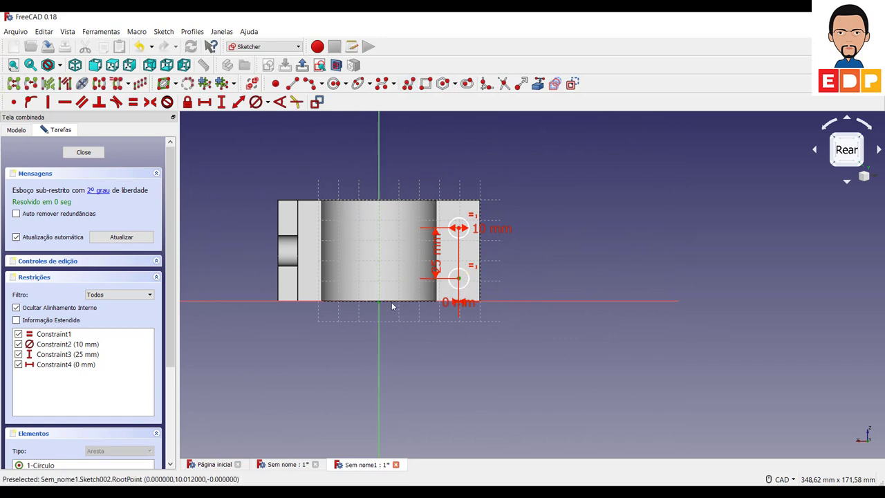
{"action": "left_click", "coordinate": [204, 102]}
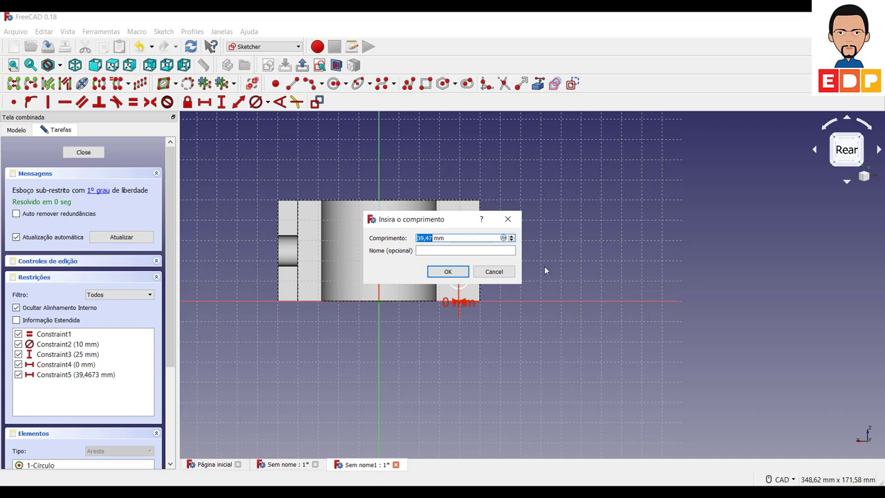
{"action": "left_click", "coordinate": [508, 273]}
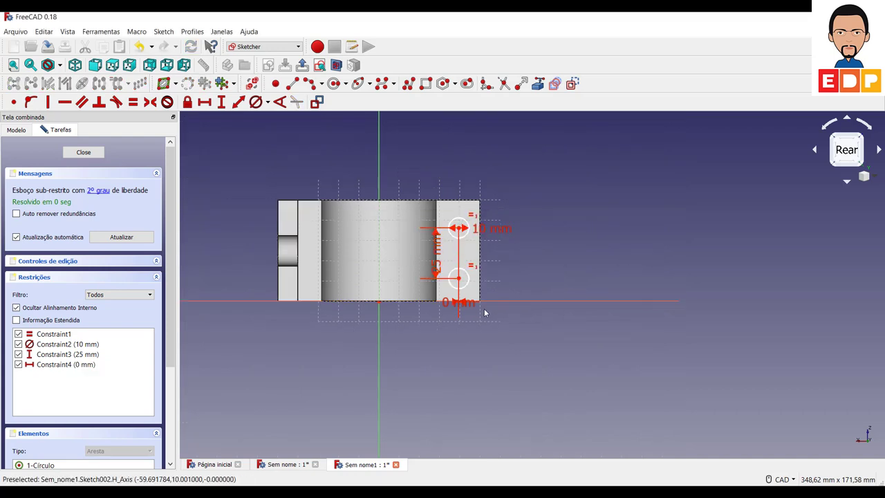
{"action": "left_click", "coordinate": [459, 279]}
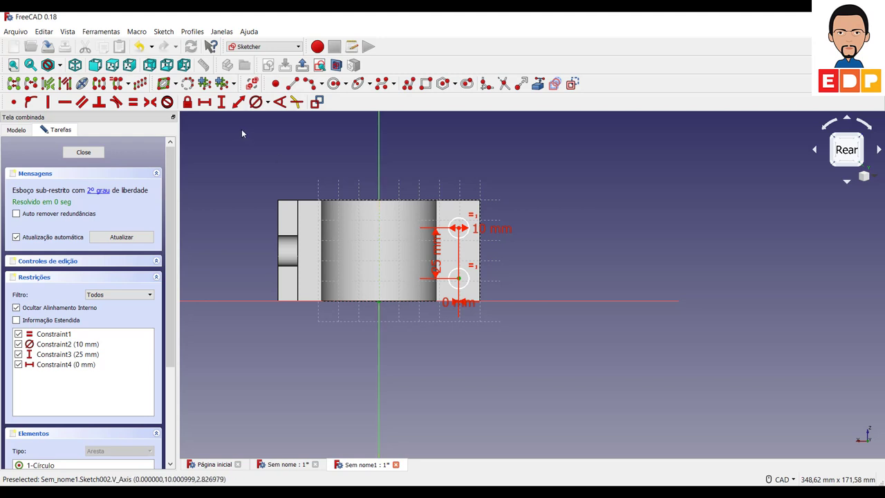
{"action": "left_click", "coordinate": [221, 101]}
{"action": "type", "text": "12"}
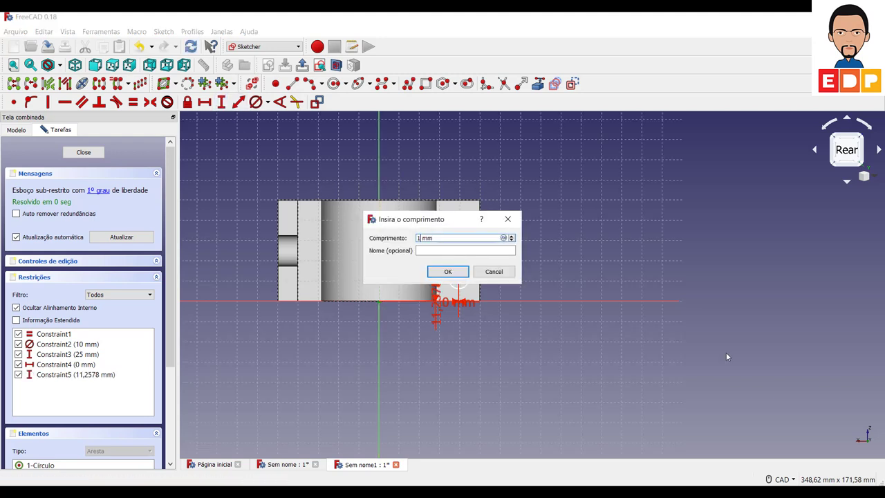
{"action": "type", "text": ",5"}
{"action": "key", "text": "Return"}
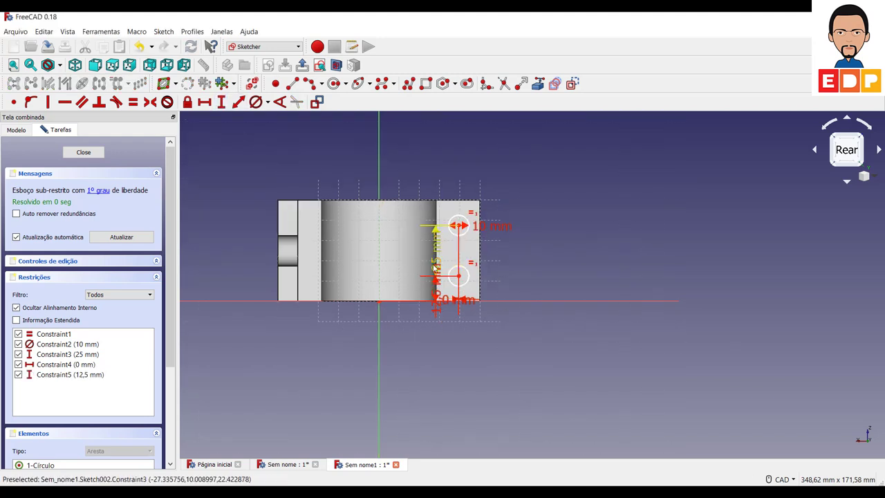
Move the 12,5 and 25 mm labels clear and check which element is still unconstrained.
{"action": "left_click_drag", "start_coordinate": [435, 301], "coordinate": [432, 401]}
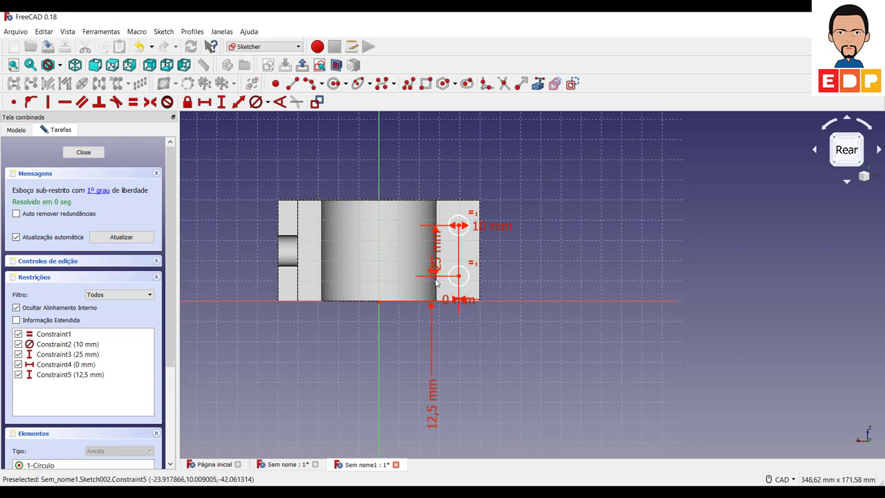
{"action": "left_click_drag", "start_coordinate": [435, 253], "coordinate": [712, 273]}
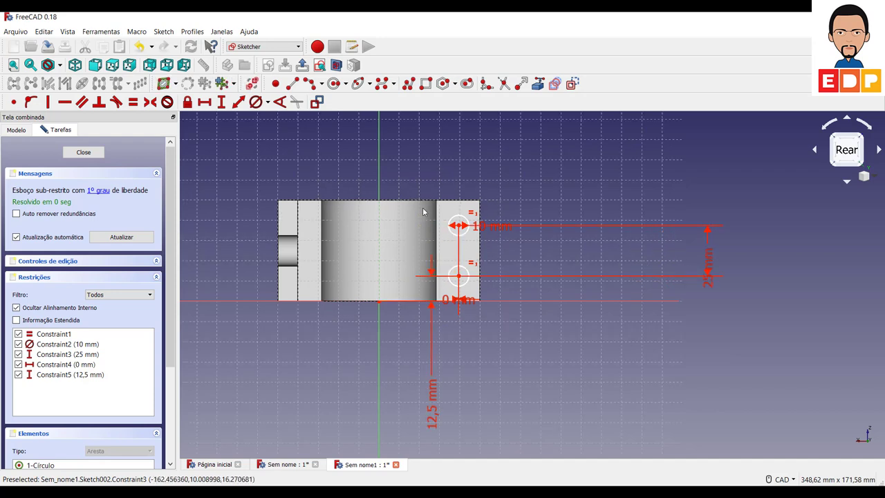
{"action": "left_click", "coordinate": [102, 194]}
{"action": "left_click", "coordinate": [580, 180]}
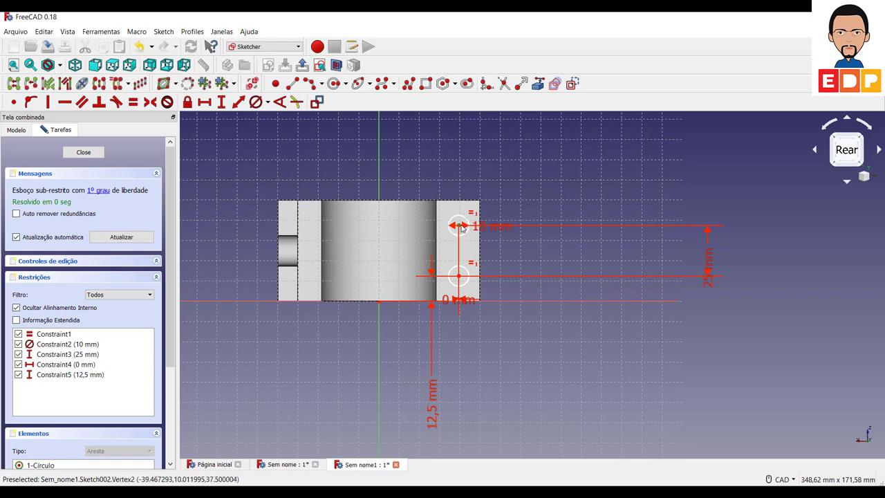
{"action": "mouse_move", "coordinate": [460, 230]}
{"action": "left_mouse_down"}
{"action": "mouse_move", "coordinate": [482, 209]}
{"action": "mouse_move", "coordinate": [462, 229]}
{"action": "left_mouse_up"}
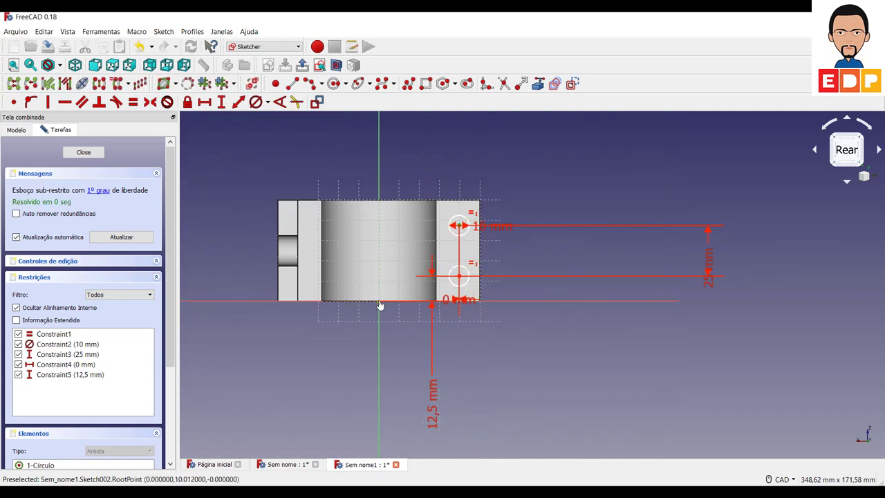
Fix the holes 40 mm across from the origin and close Sketch002.
{"action": "left_click", "coordinate": [204, 101]}
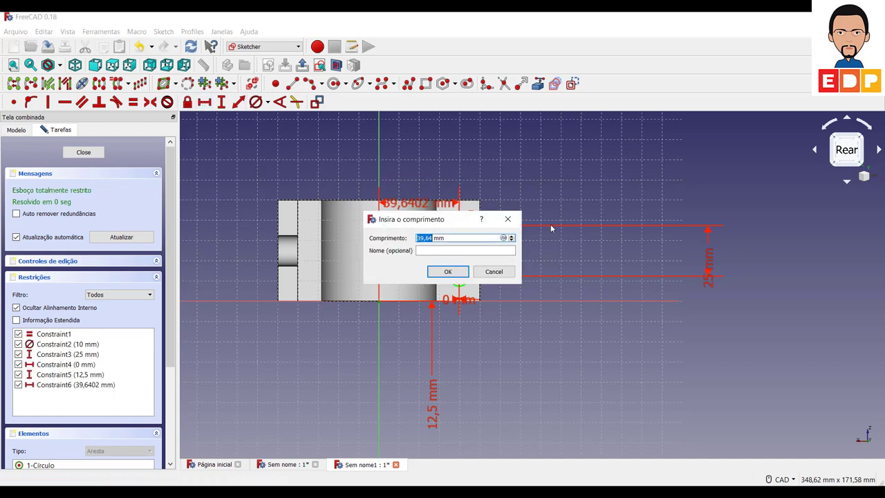
{"action": "type", "text": "40"}
{"action": "left_click", "coordinate": [452, 274]}
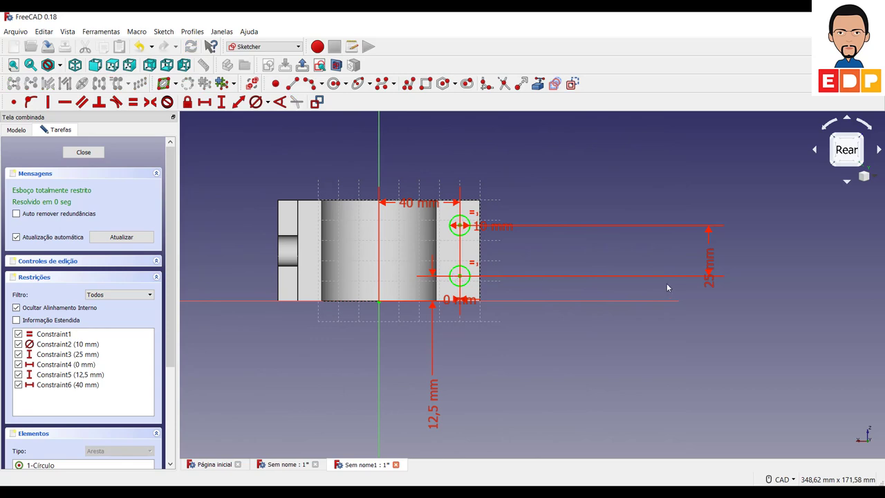
{"action": "left_click", "coordinate": [93, 152]}
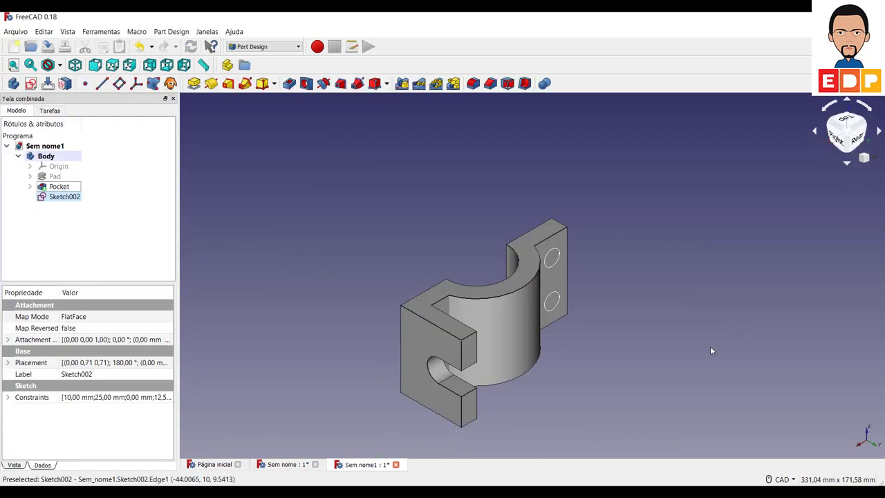
Pocket Sketch002 with type Through all to cut both holes.
{"action": "left_click", "coordinate": [292, 84]}
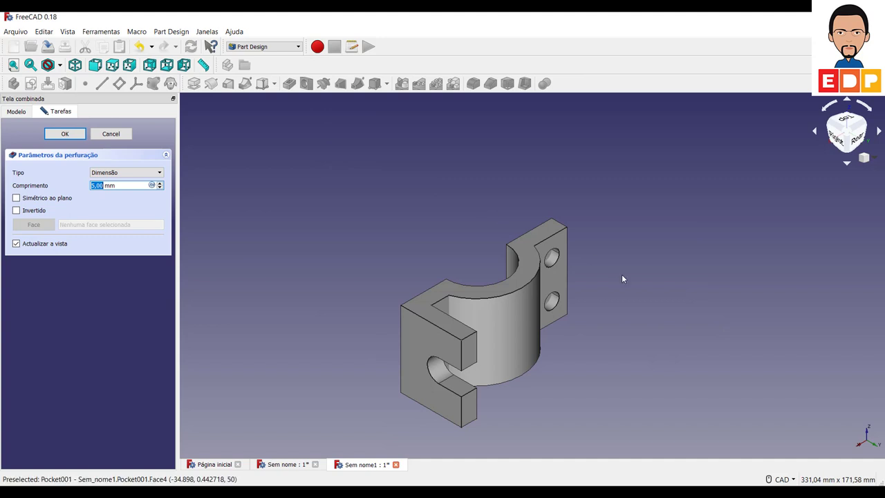
{"action": "left_click", "coordinate": [117, 173]}
{"action": "left_click", "coordinate": [115, 189]}
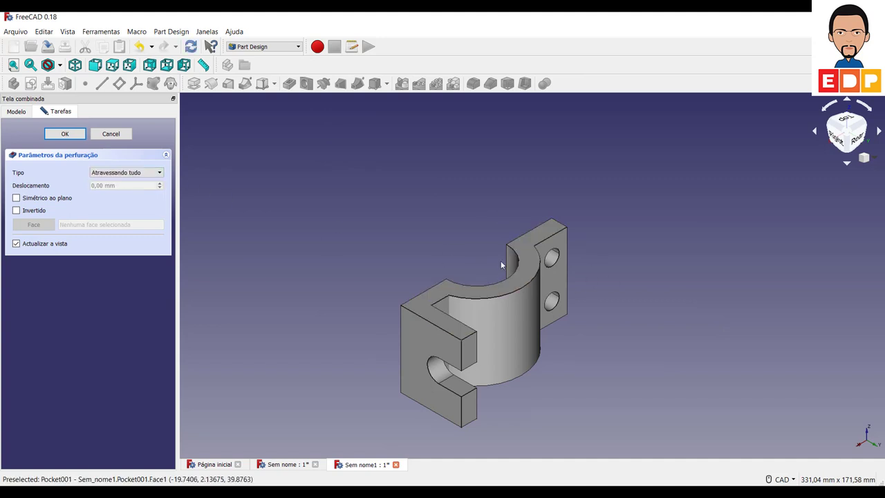
{"action": "left_click", "coordinate": [60, 134]}
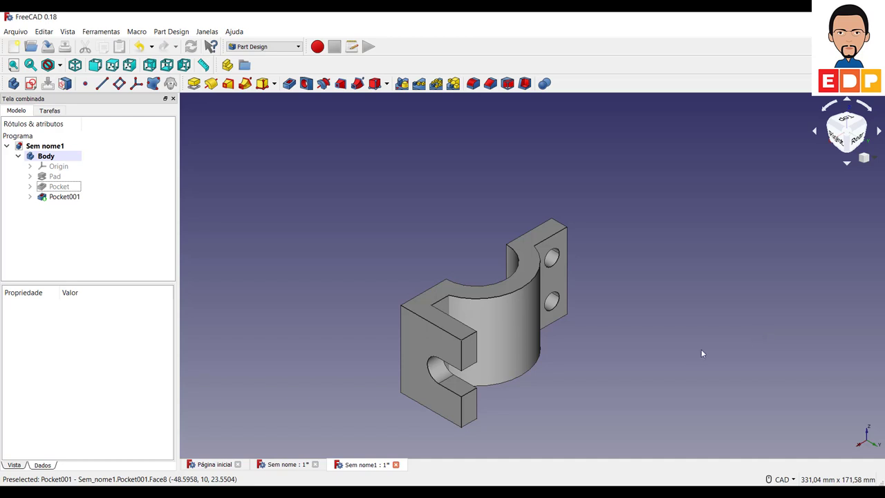
In wireframe view, fillet the bracket's outer corner edges with a 5 mm radius.
{"action": "left_click", "coordinate": [59, 64]}
{"action": "left_click", "coordinate": [66, 116]}
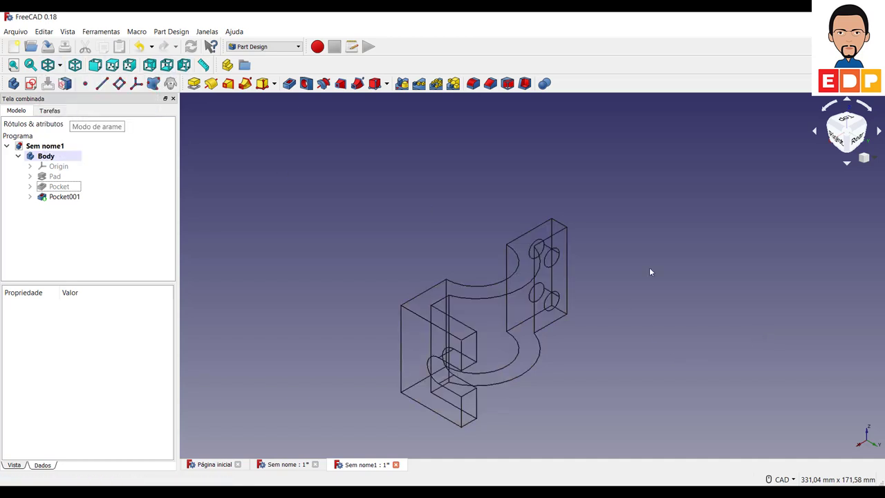
{"action": "left_click", "coordinate": [467, 338]}
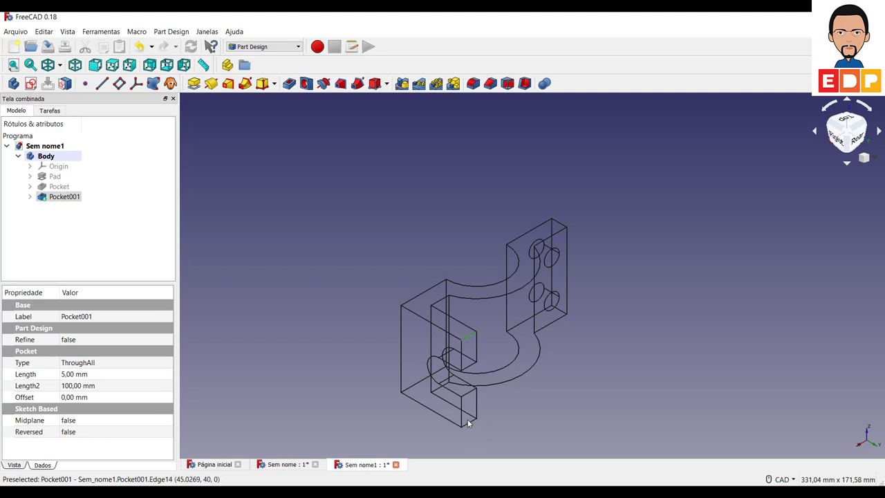
{"action": "left_click", "coordinate": [467, 423]}
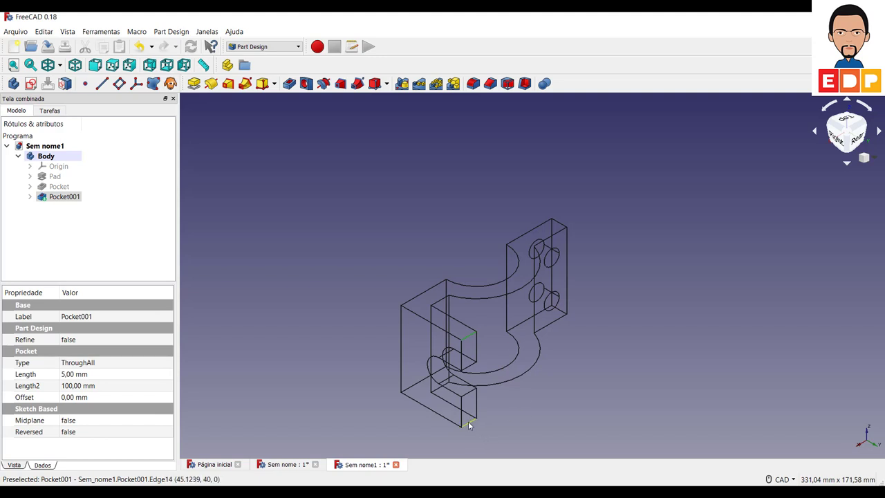
{"action": "left_click", "coordinate": [561, 222]}
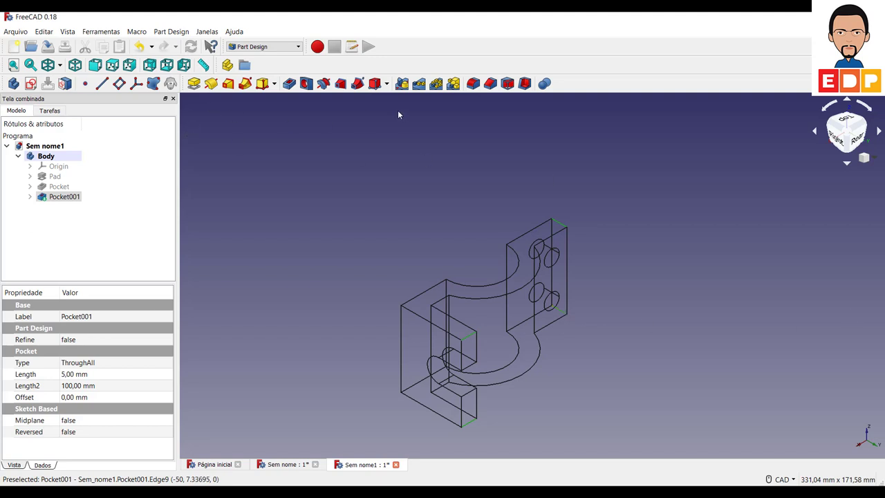
{"action": "left_click", "coordinate": [472, 84]}
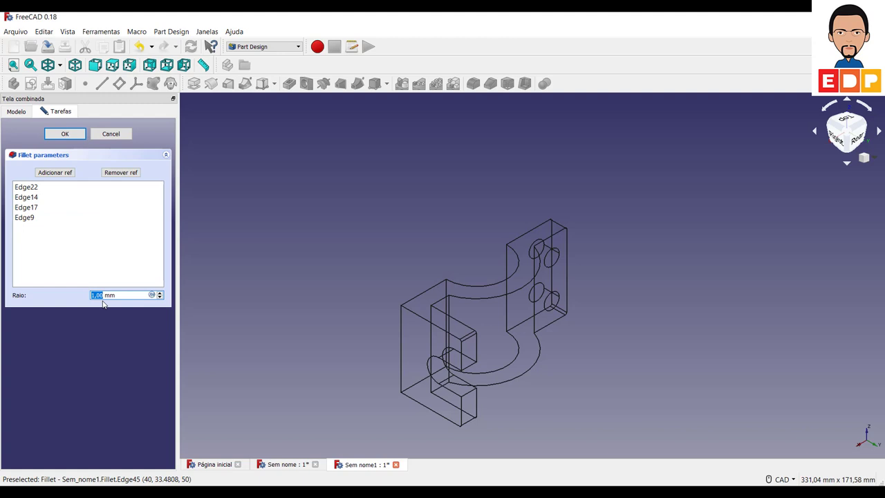
{"action": "type", "text": "5"}
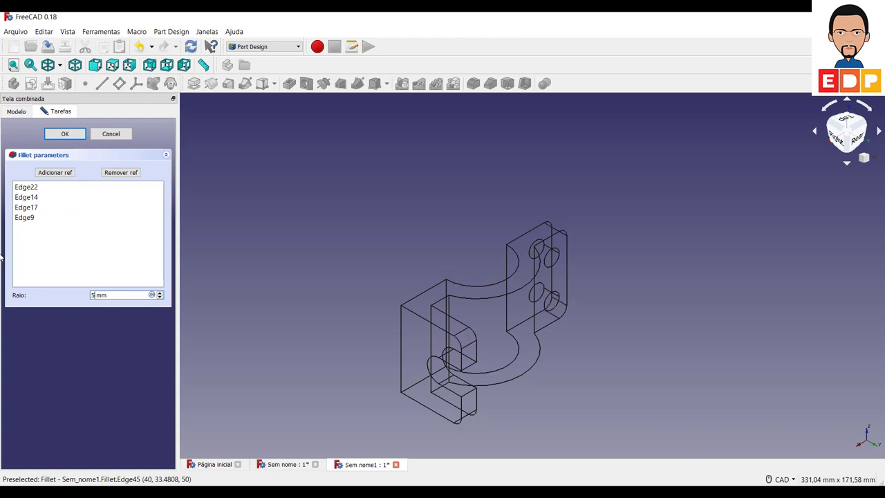
{"action": "left_click", "coordinate": [65, 133]}
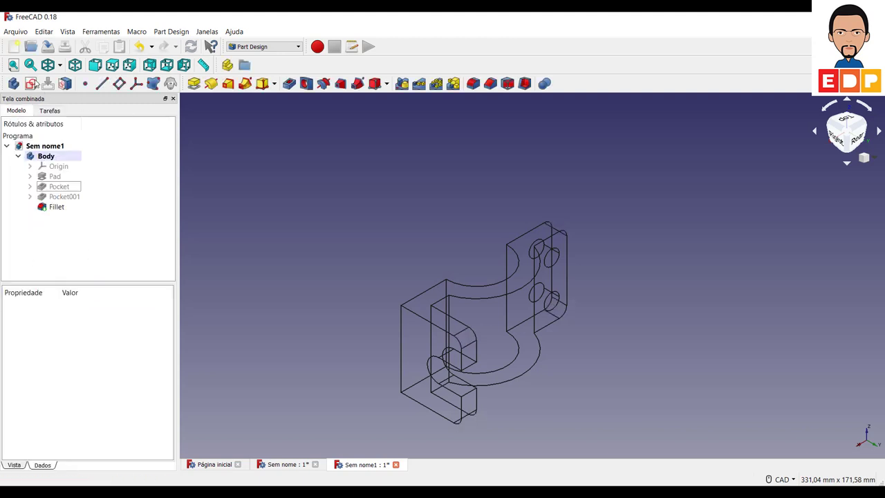
{"action": "left_click", "coordinate": [60, 65]}
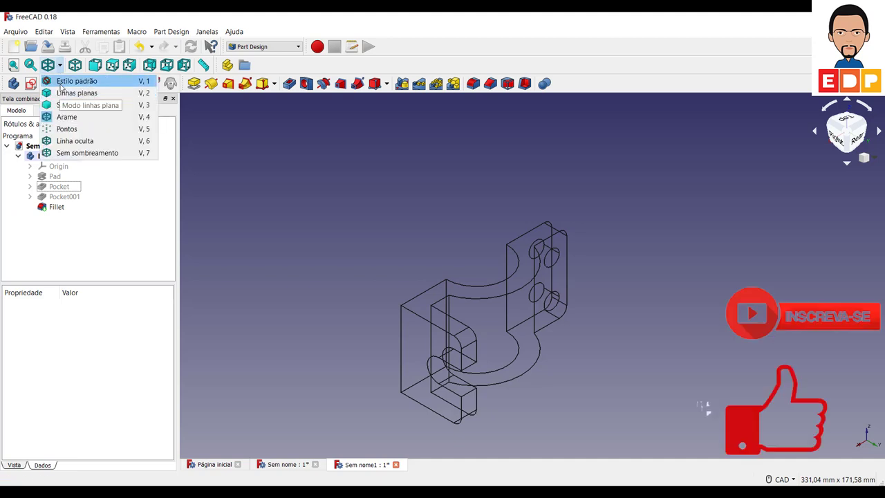
Set Draw Style back to As is and recentre the filleted bracket.
{"action": "left_click", "coordinate": [62, 82]}
{"action": "middle_click_drag", "start_coordinate": [636, 351], "coordinate": [659, 293]}
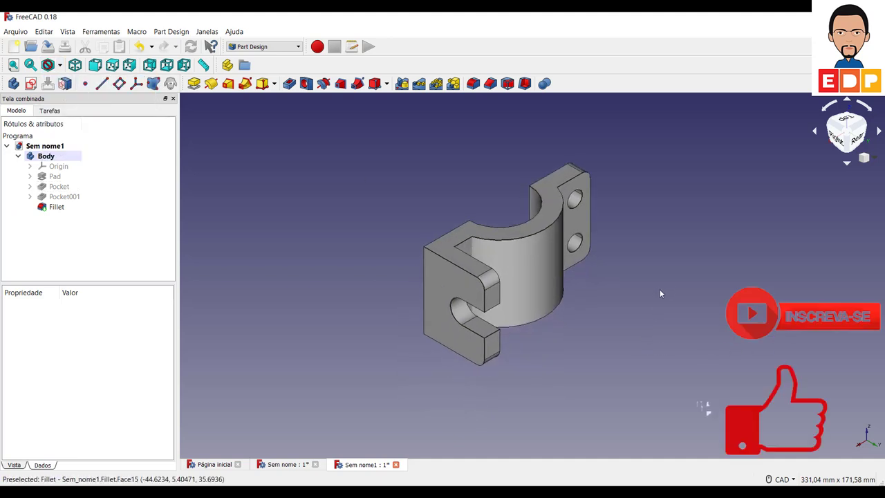